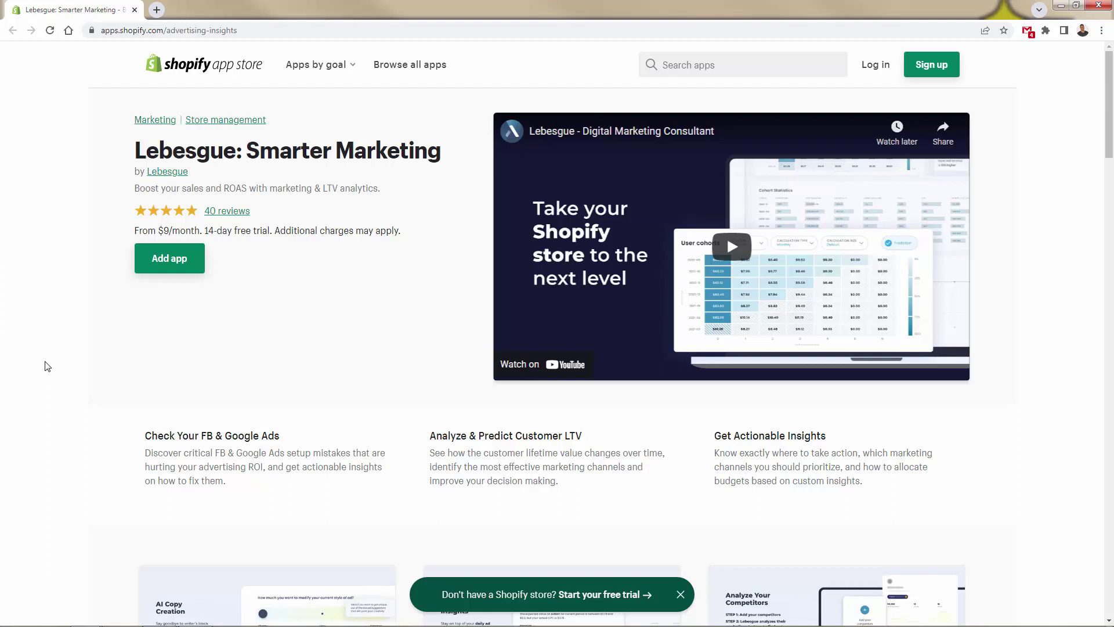
- Scroll the Lebesgue listing down to its gallery of 7 feature images
scroll(47, 366, "down", 4)
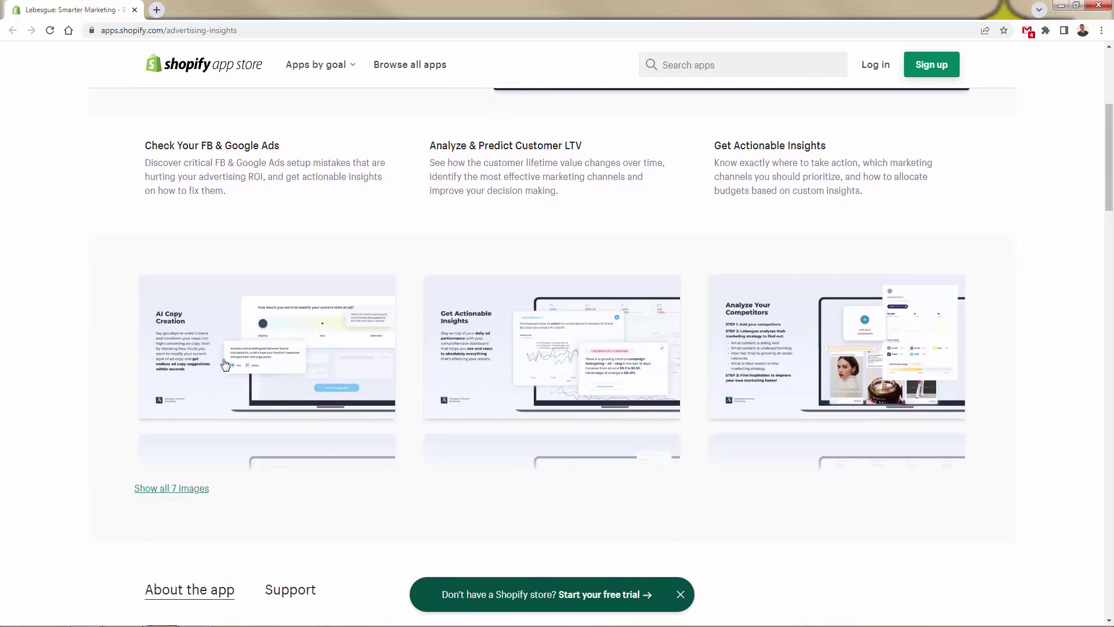
left_click(224, 367)
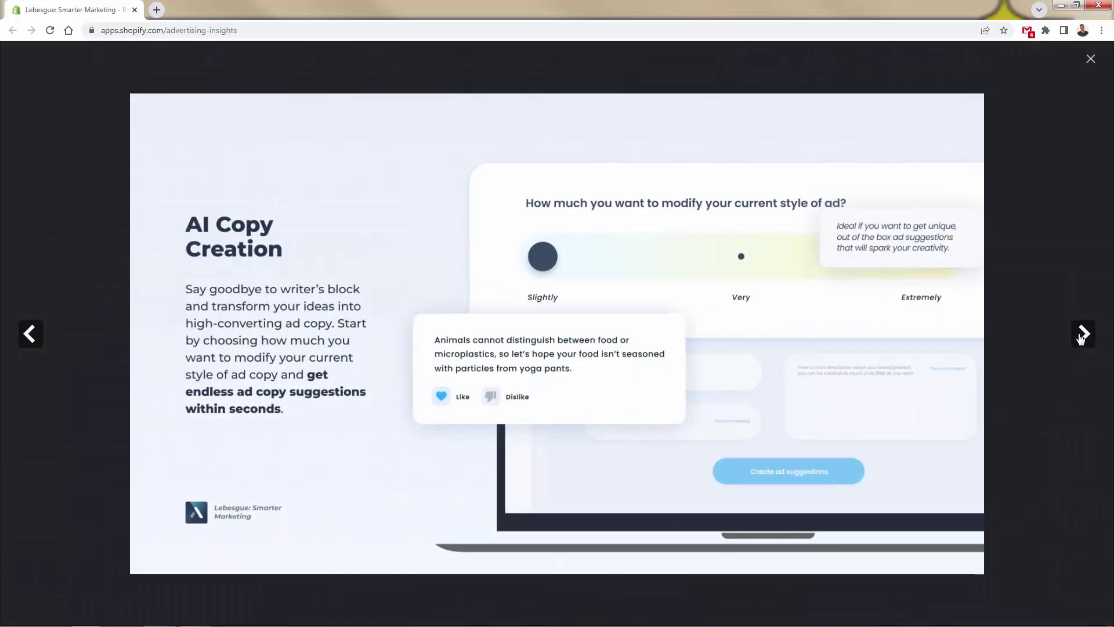
left_click(1081, 344)
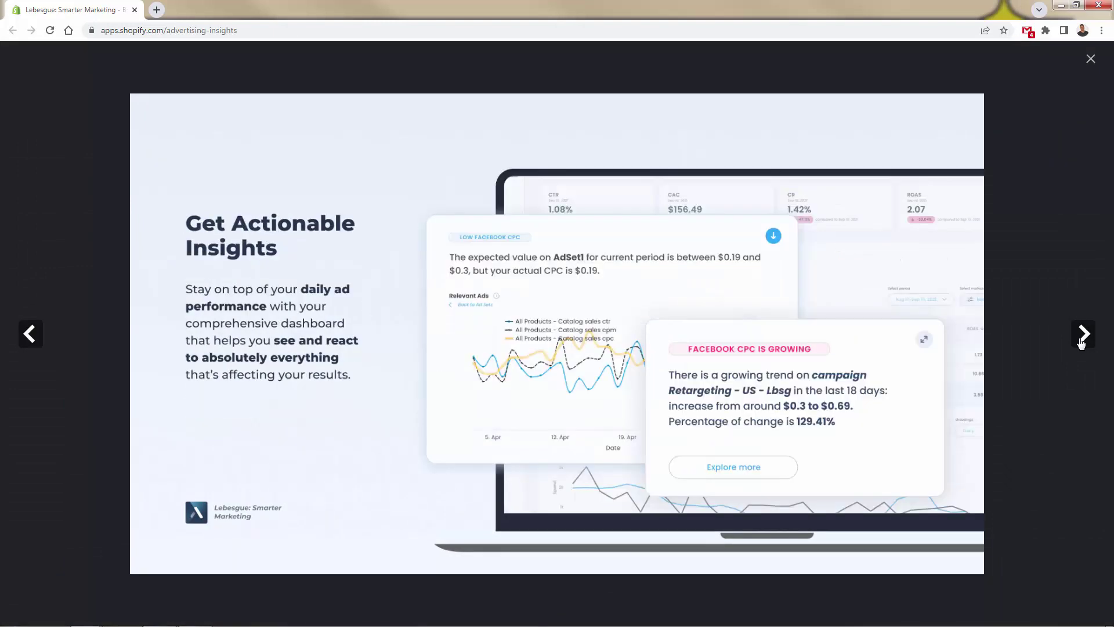
left_click(1081, 345)
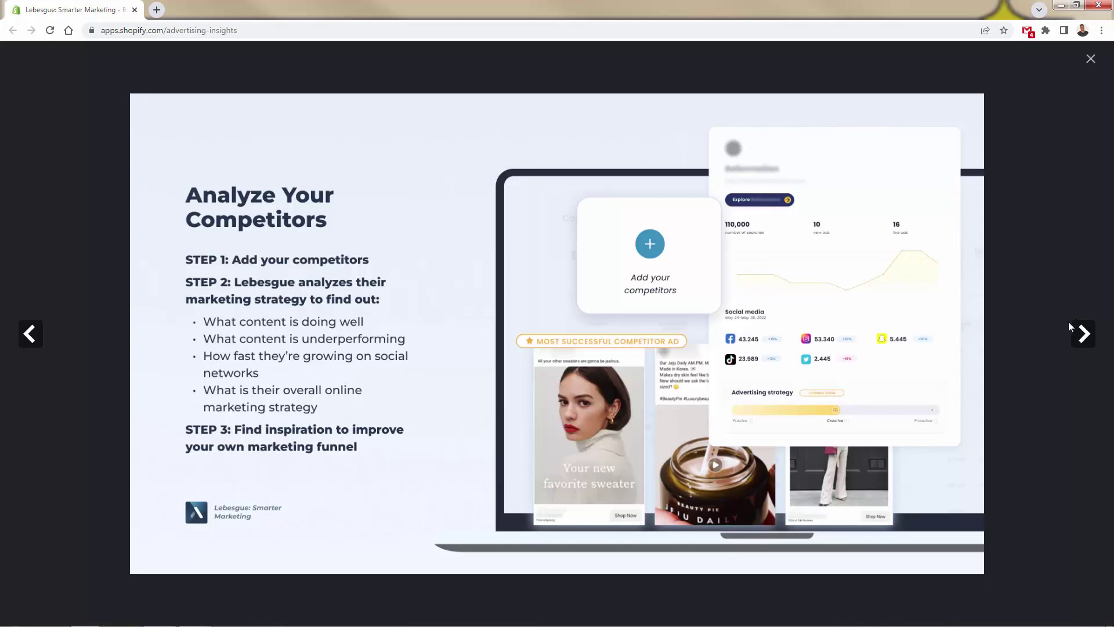
left_click(1082, 345)
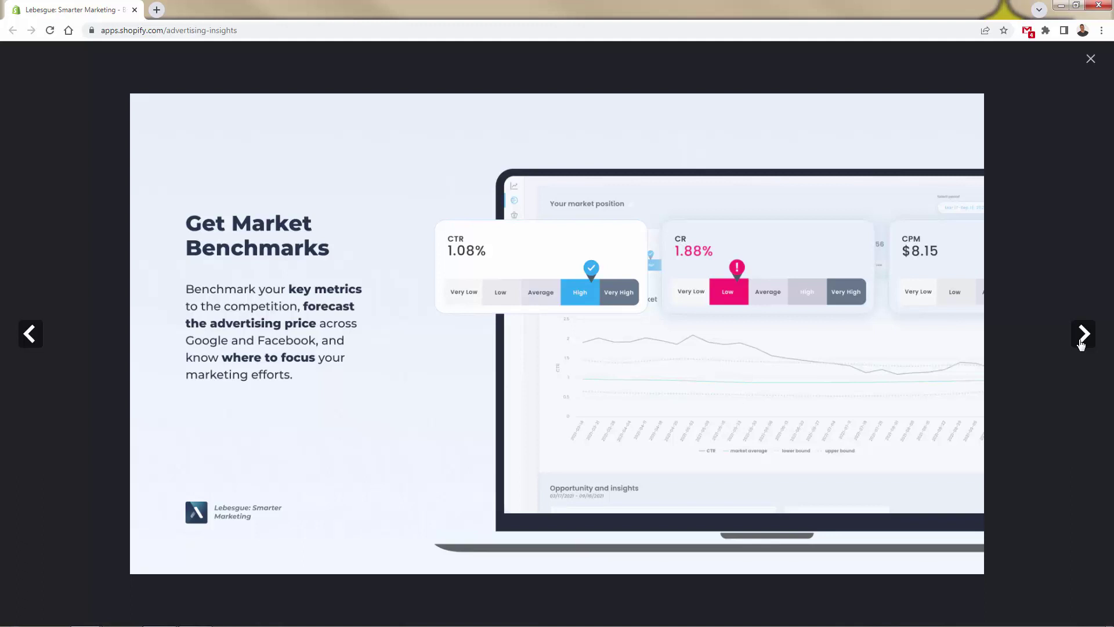
left_click(1081, 345)
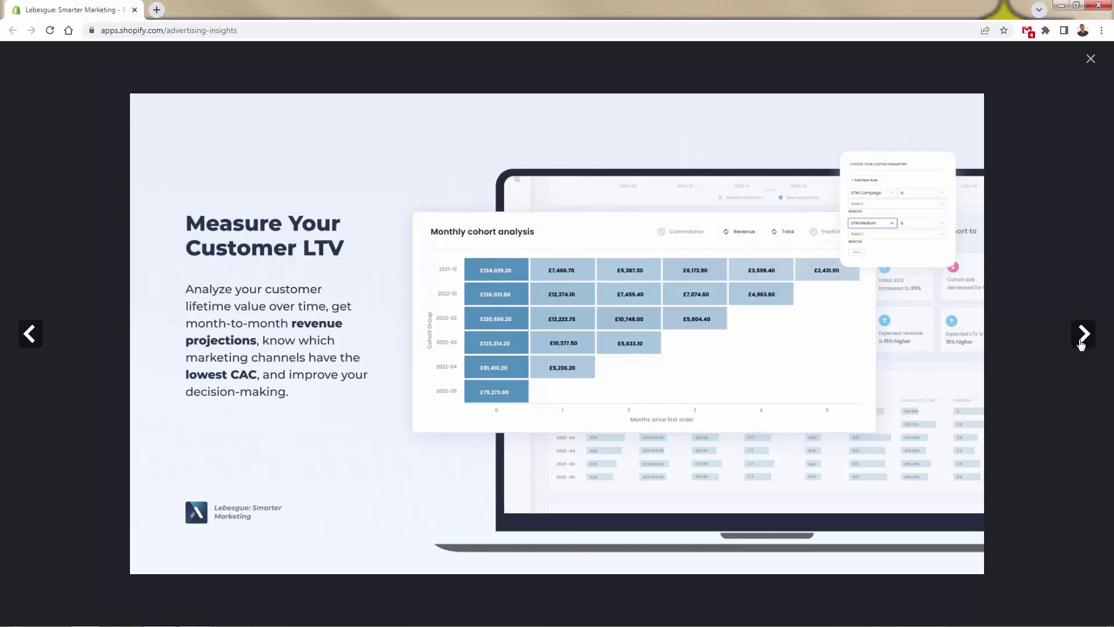
left_click(1082, 345)
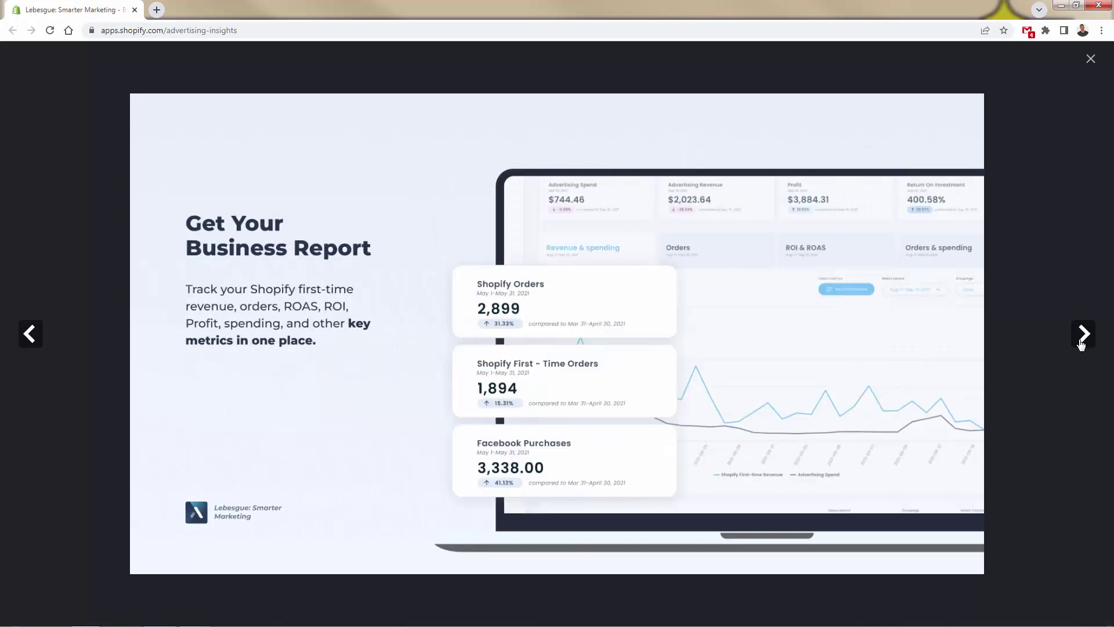
left_click(1091, 59)
scroll(383, 483, "down", 4)
scroll(383, 483, "down", 2)
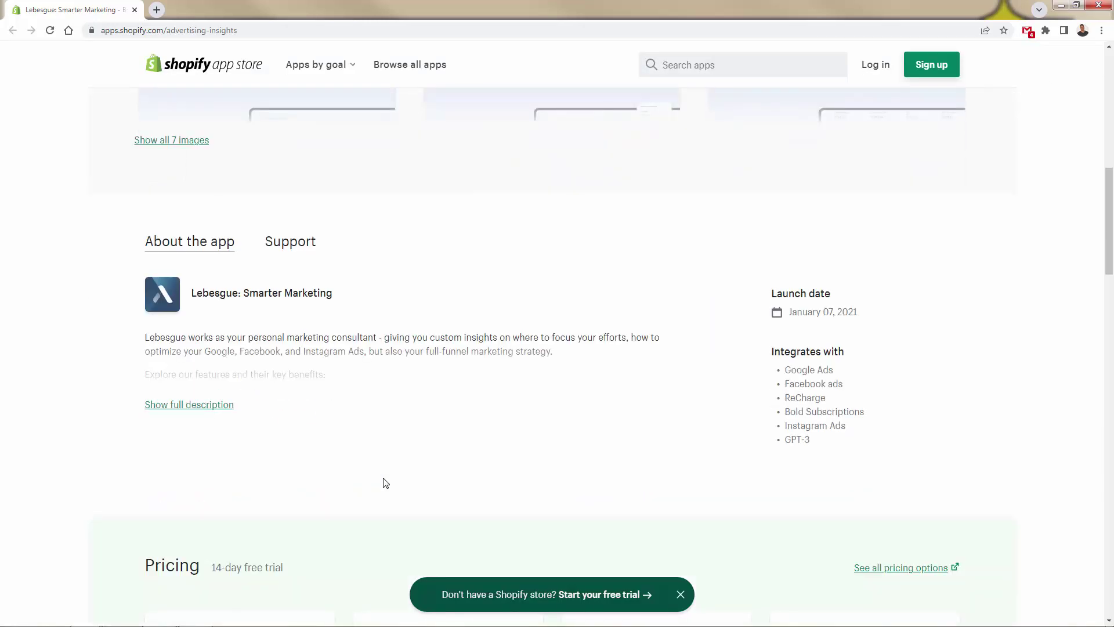
scroll(351, 418, "down", 4)
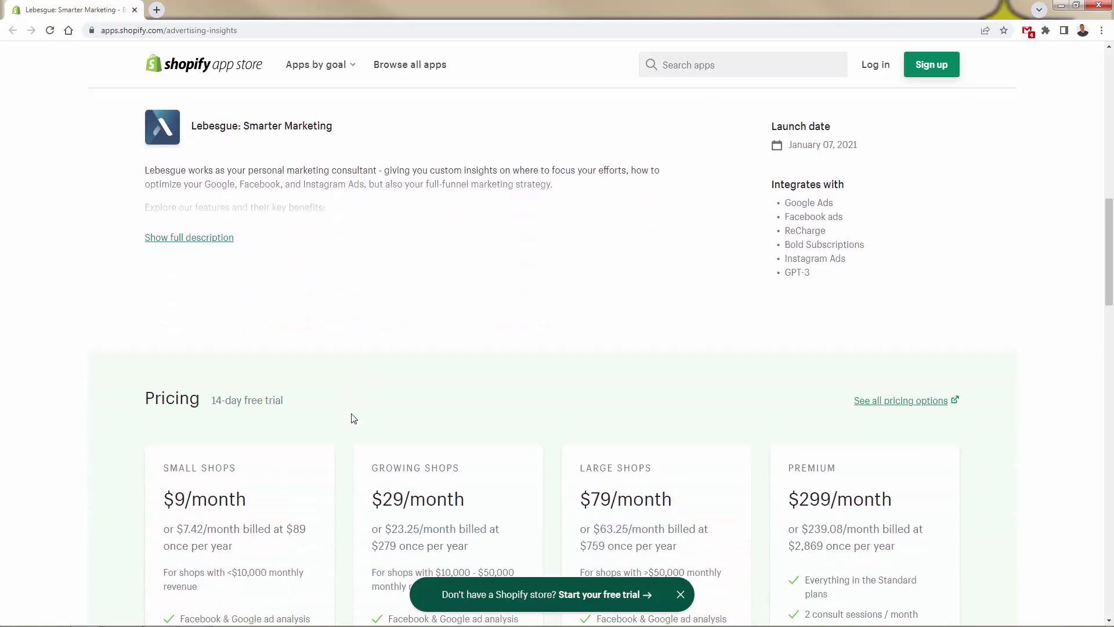
scroll(347, 472, "up", 12)
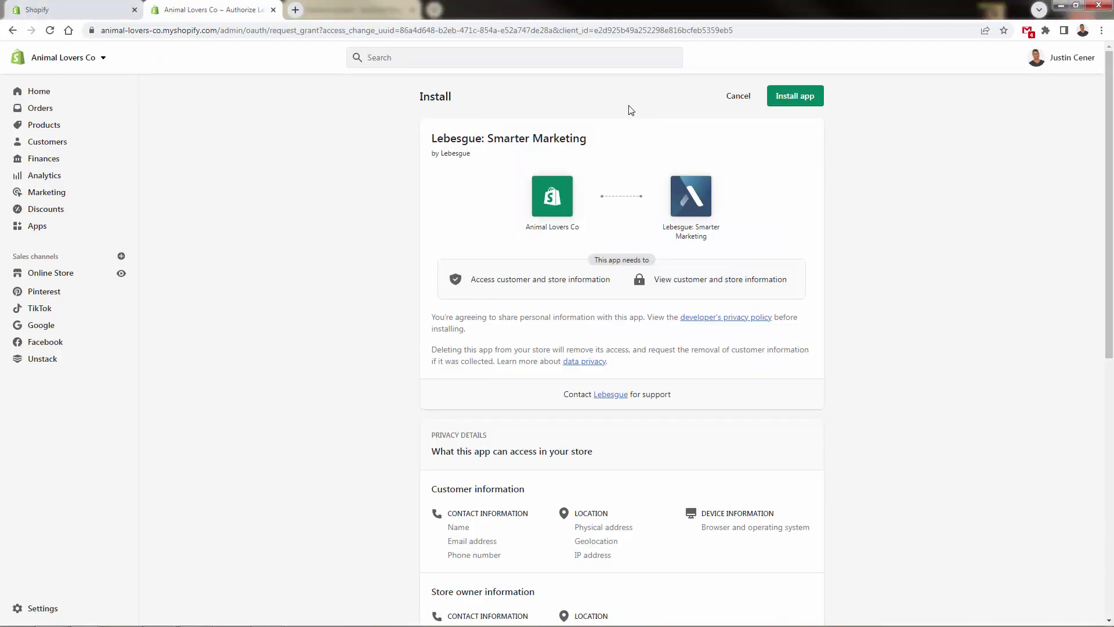
- Approve installing Lebesgue: Smarter Marketing on the Animal Lovers Co store
left_click(819, 100)
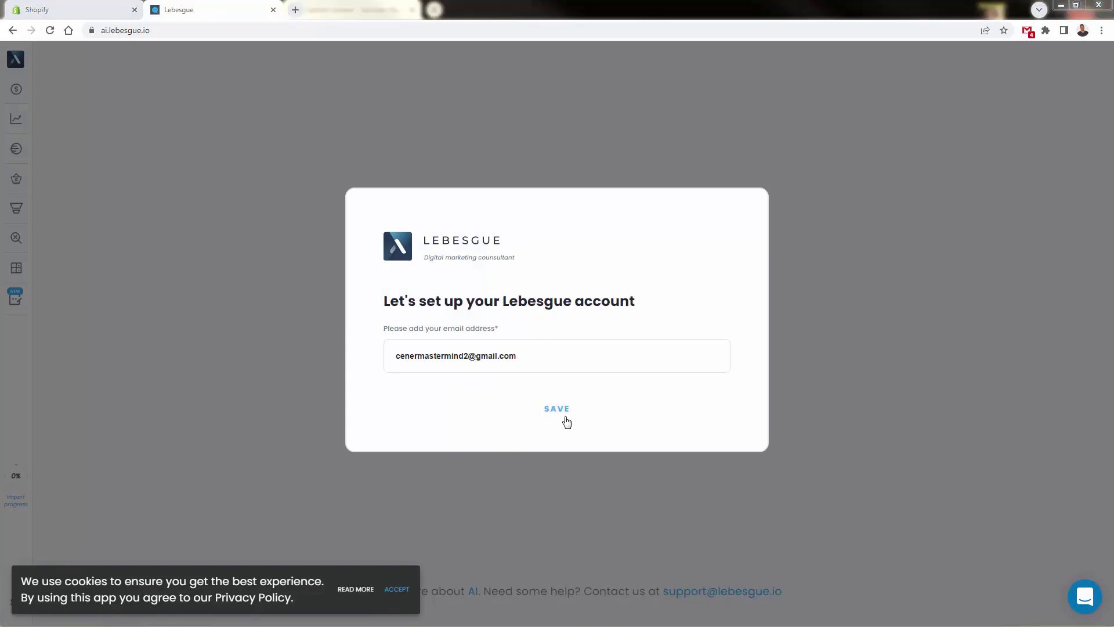
- Save the account e-mail address and start the Facebook Ads connection
left_click(564, 416)
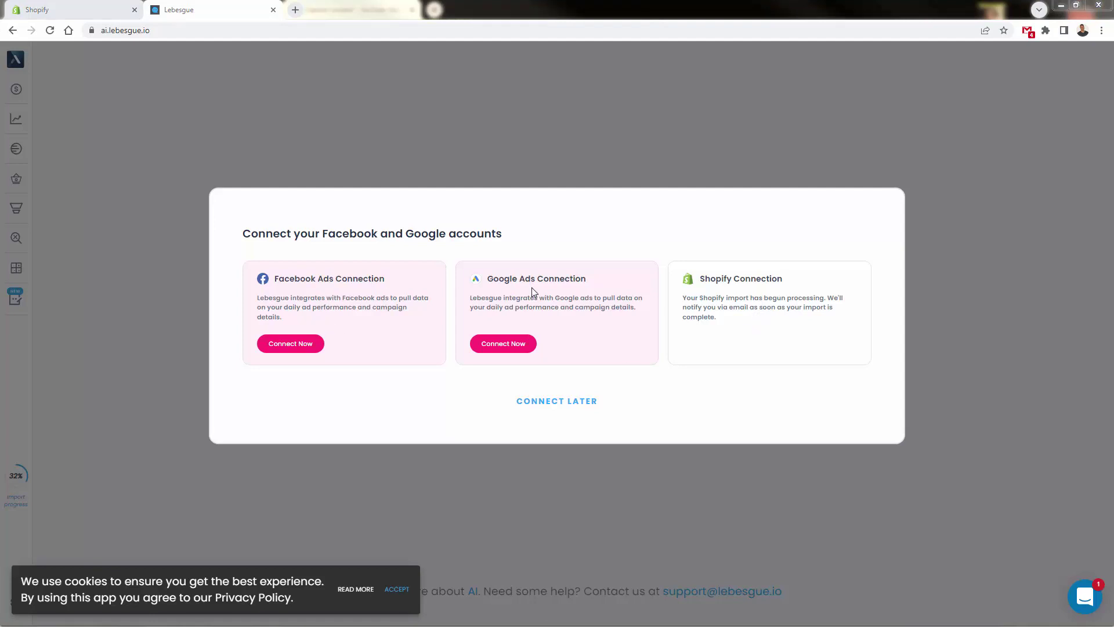
left_click(284, 344)
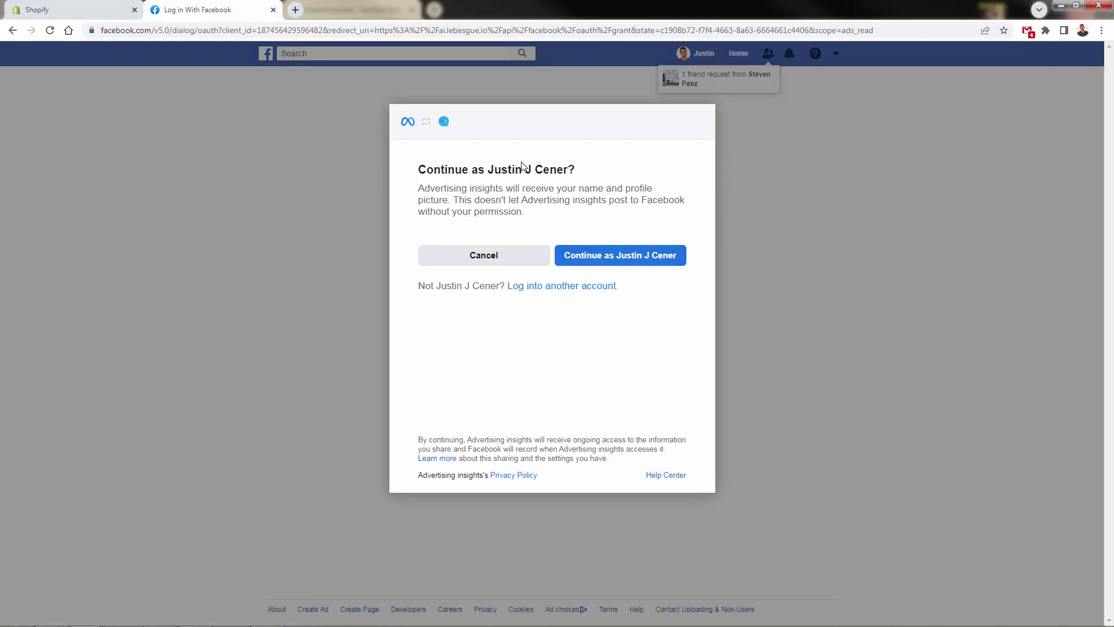
- Grant Advertising insights Facebook access as the signed-in user and return to Lebesgue
left_click(630, 259)
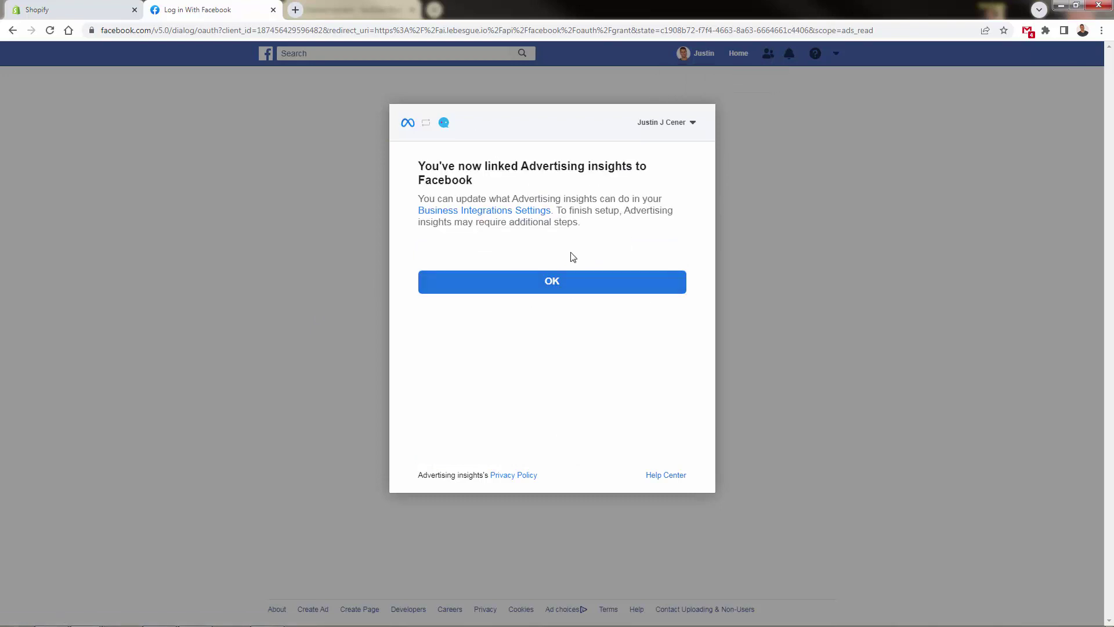
left_click(539, 289)
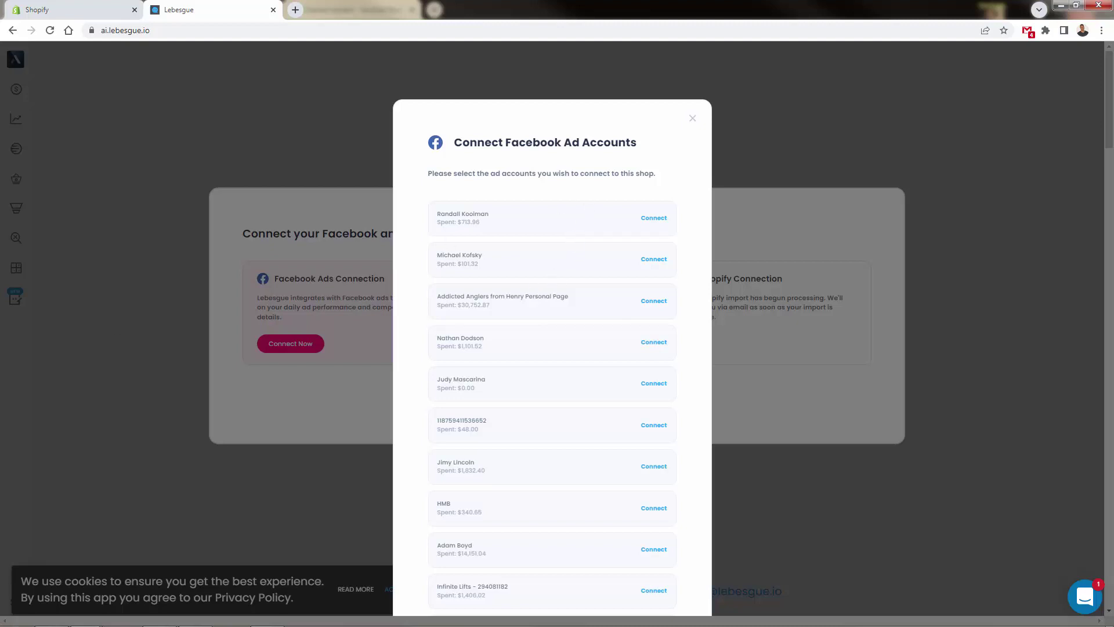
- Finish linking the Facebook ad accounts, connect Google Ads, and start the data import
scroll(548, 518, "down", 10)
left_click(549, 516)
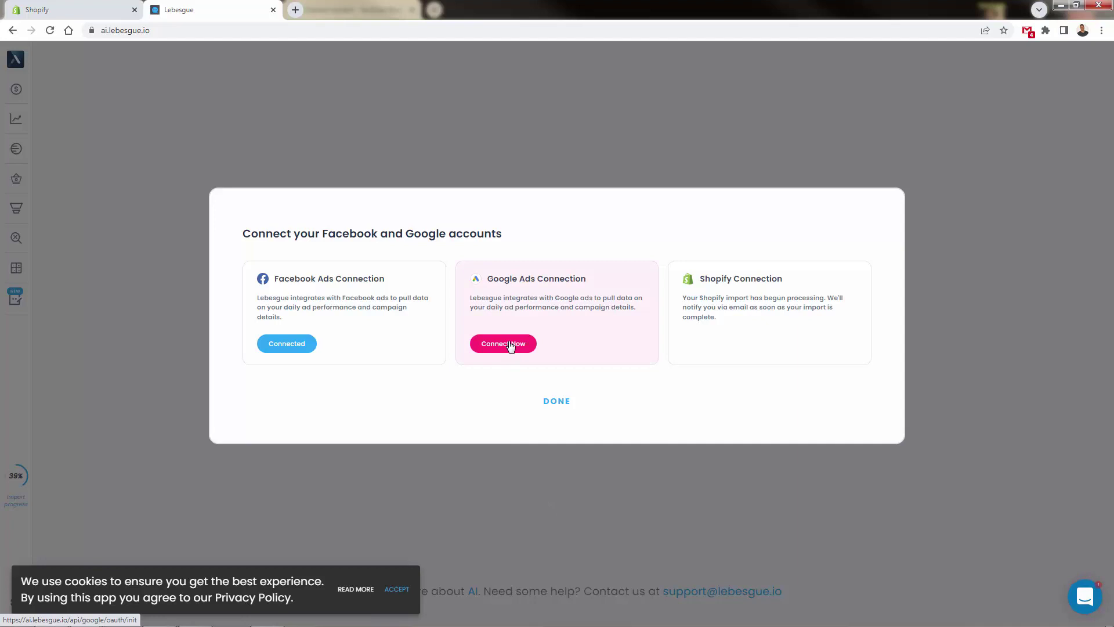
left_click(510, 346)
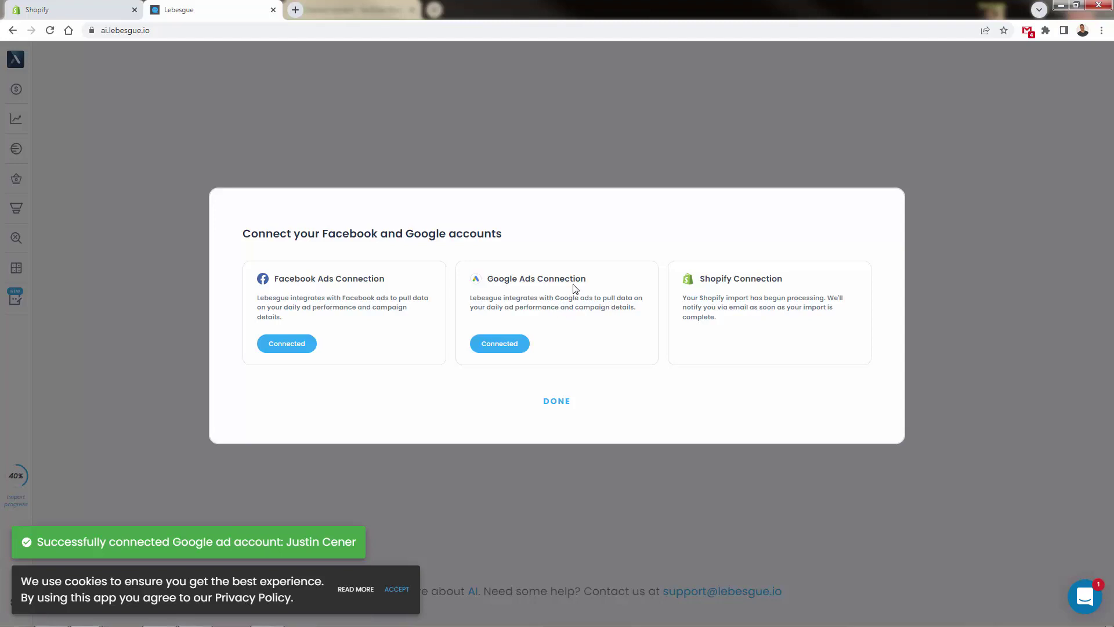
left_click(564, 407)
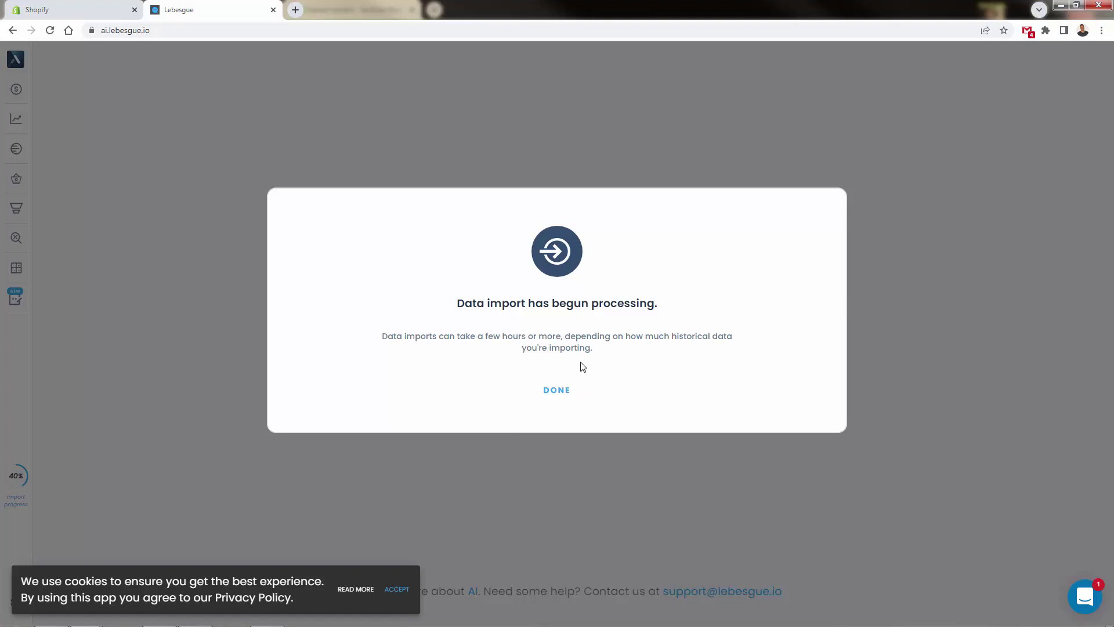
- Dismiss the import notice, accept cookies, and open the Remarketing audience lists explanation
left_click(558, 390)
left_click(398, 590)
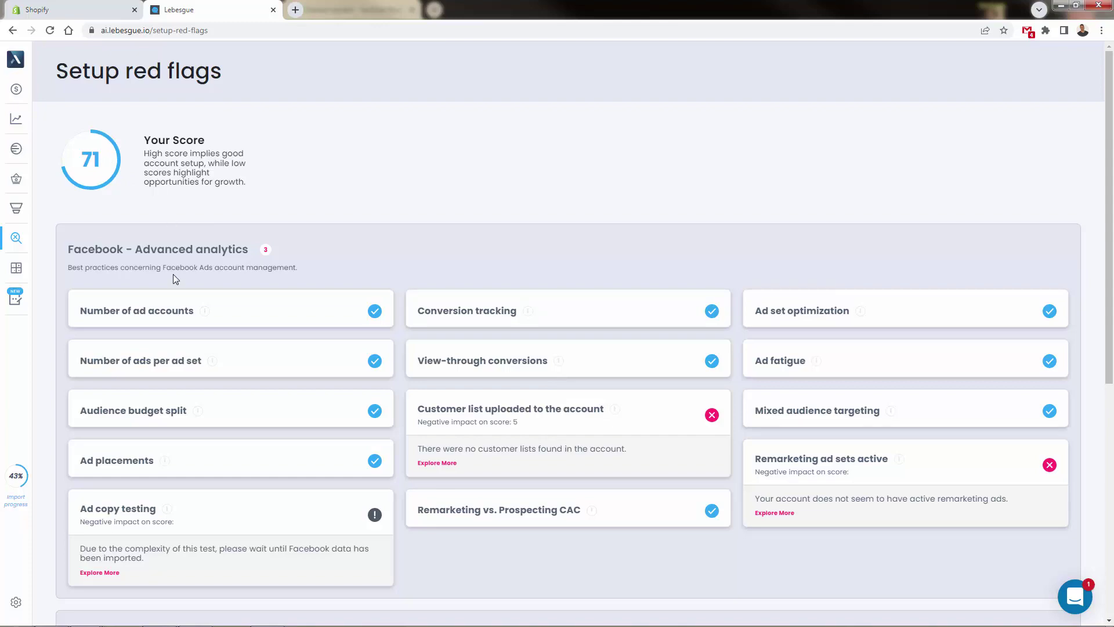
scroll(186, 416, "down", 7)
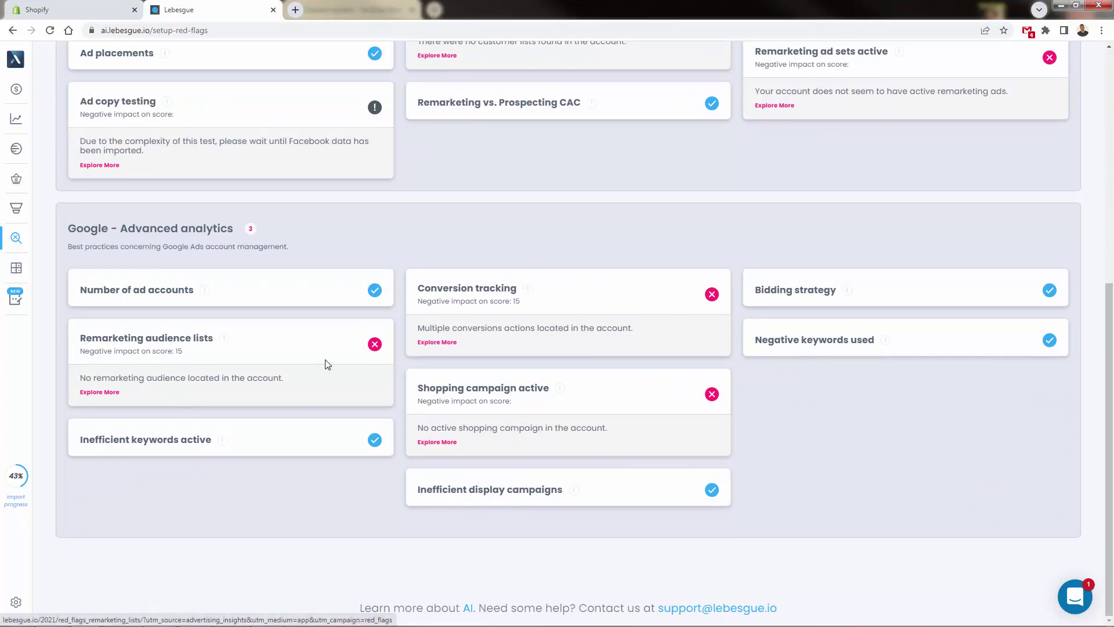
left_click(97, 392)
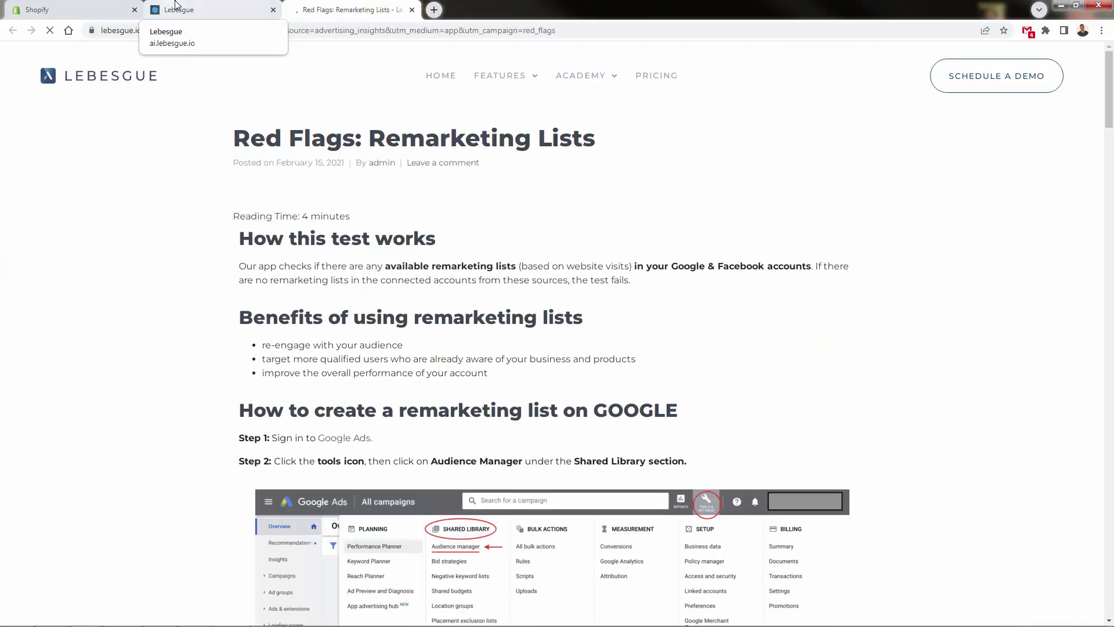
- Close the newsletter popup, read the Remarketing Lists article, then go back to the Lebesgue tab
scroll(203, 209, "down", 1)
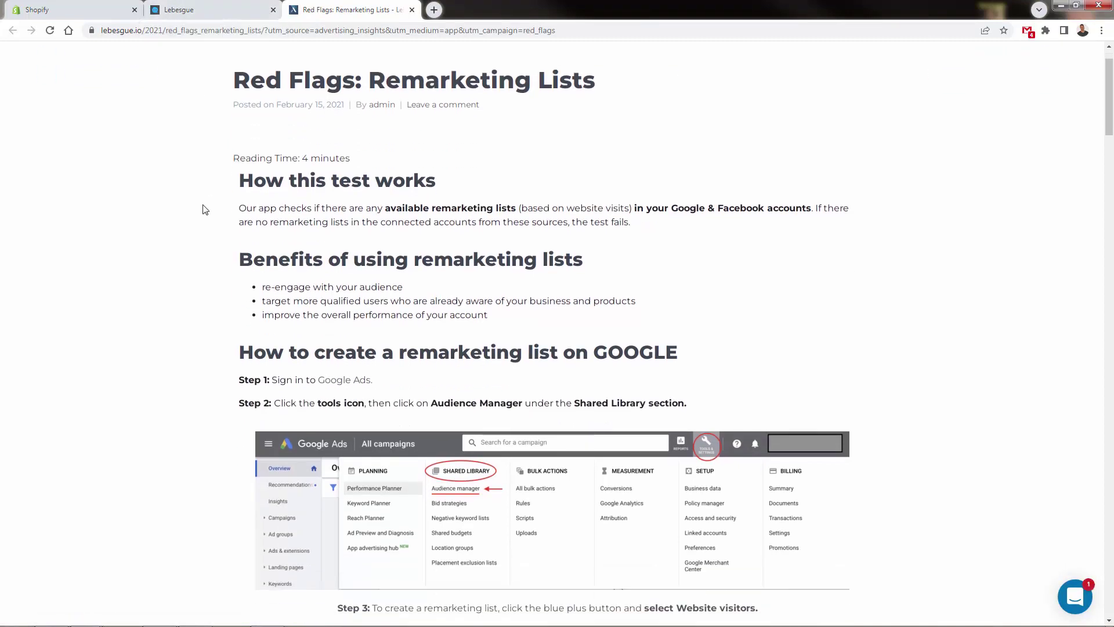
scroll(202, 210, "down", 3)
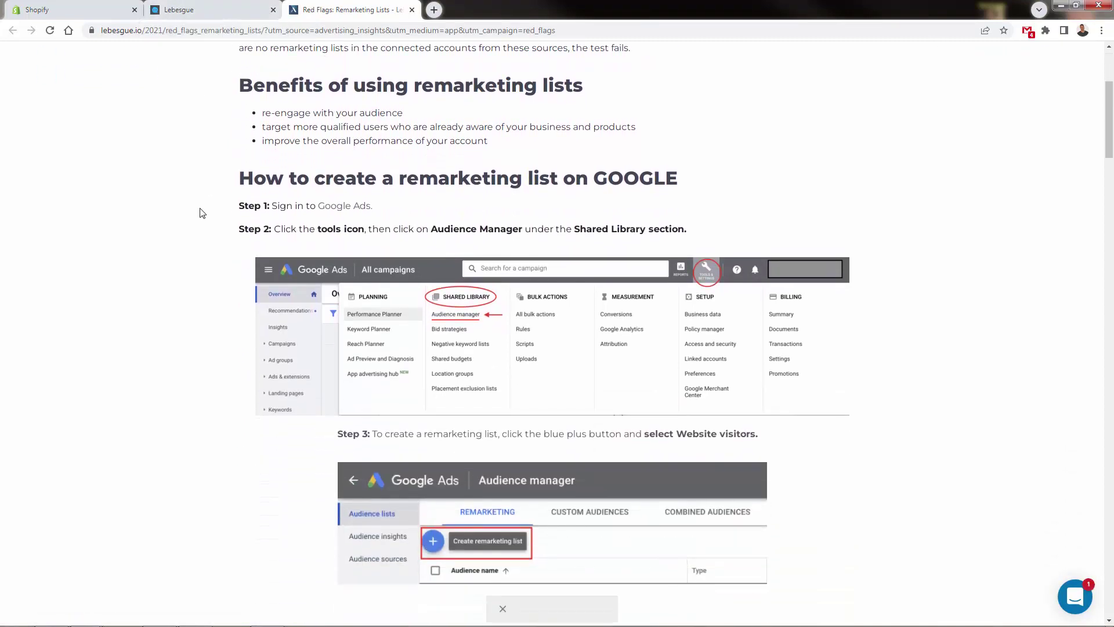
scroll(203, 213, "up", 3)
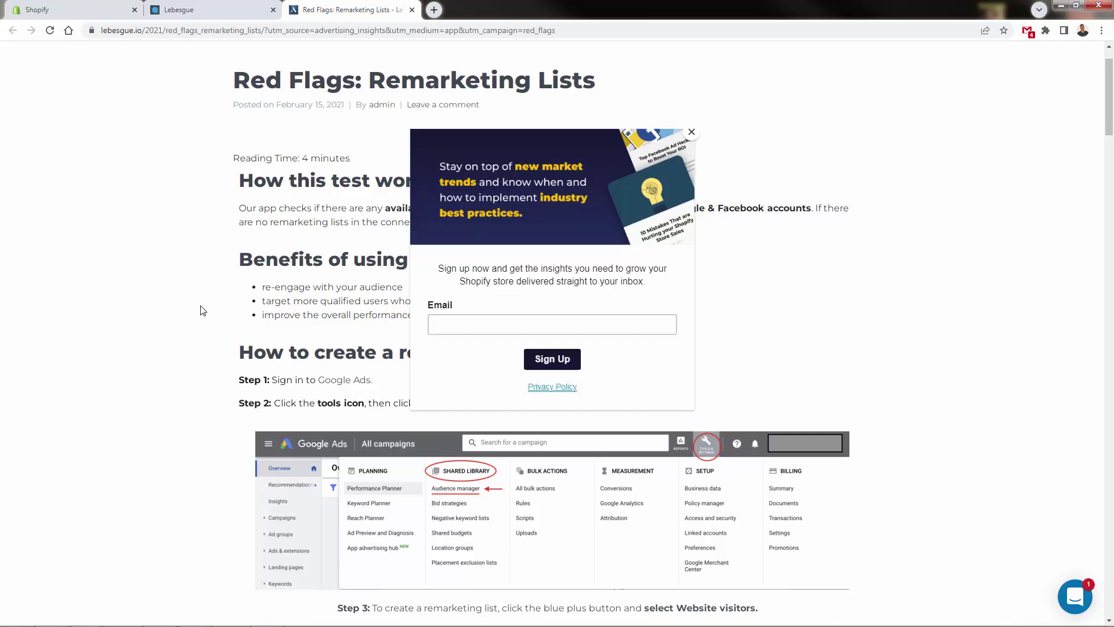
left_click(692, 132)
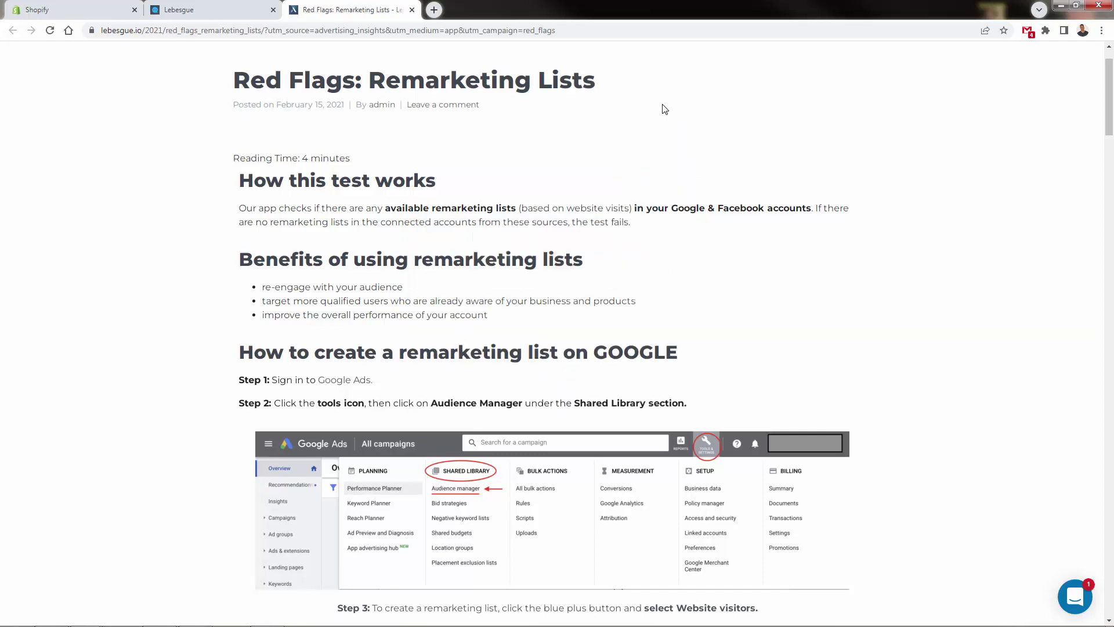
scroll(369, 468, "down", 4)
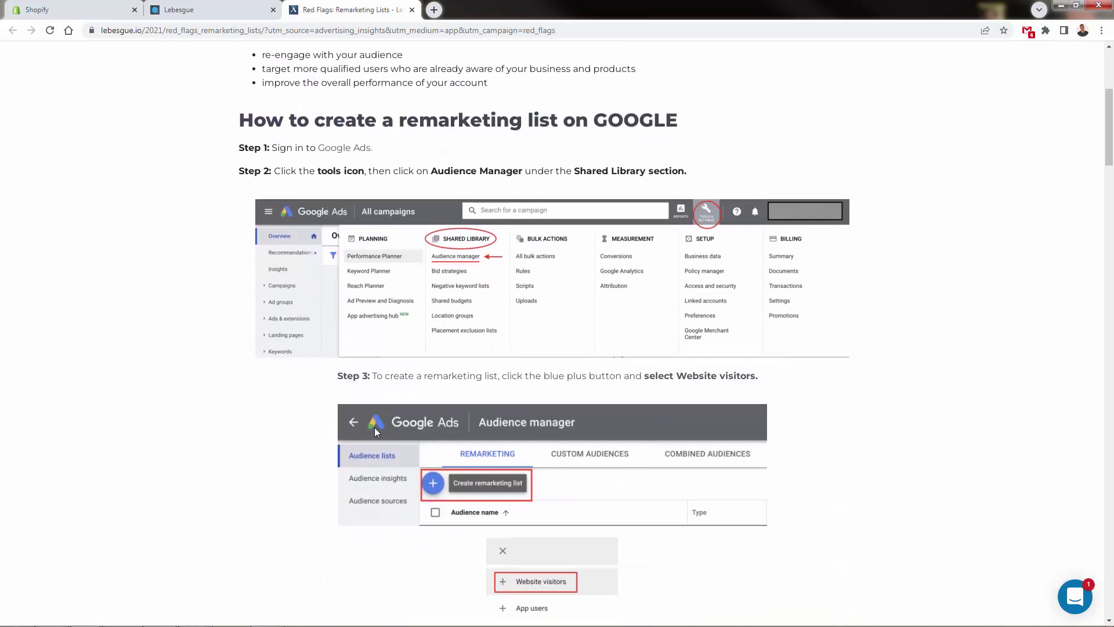
scroll(374, 428, "down", 8)
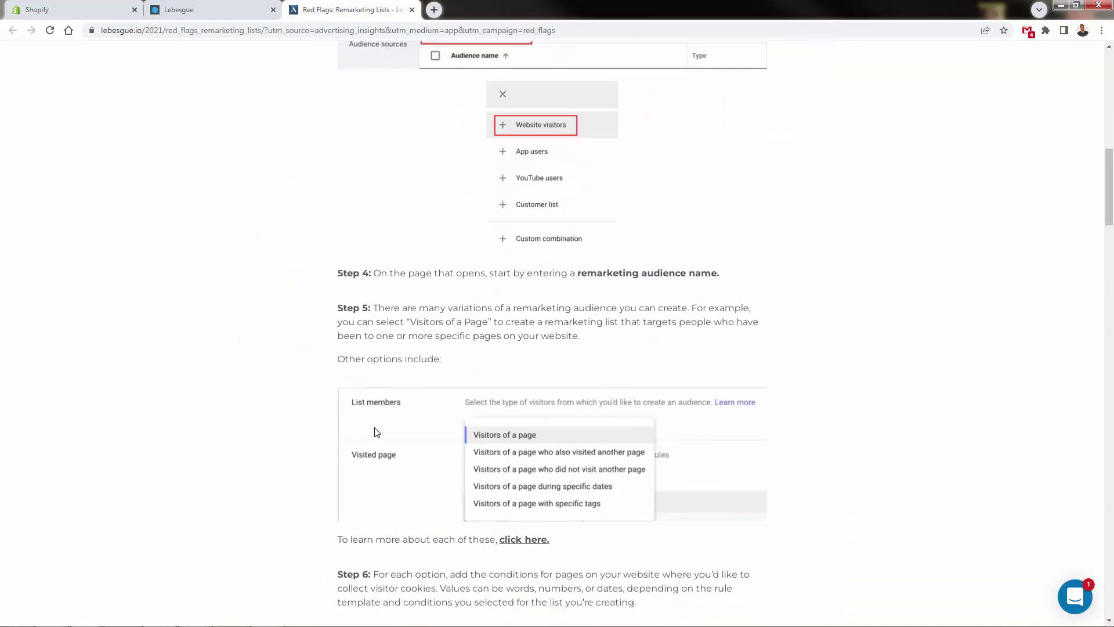
scroll(375, 432, "down", 1)
scroll(375, 432, "up", 3)
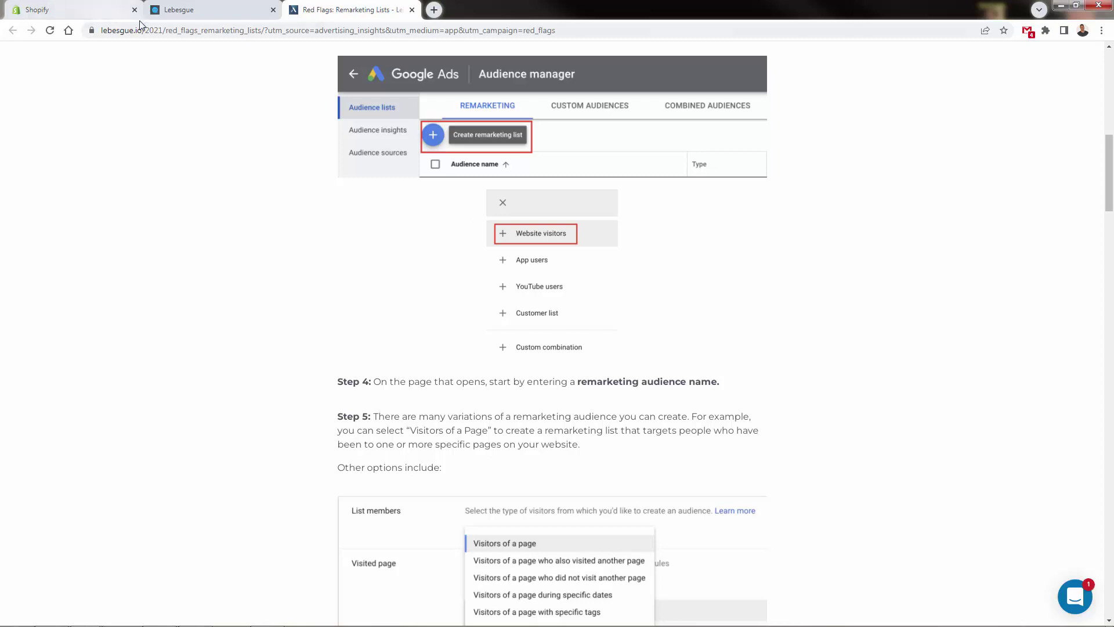
left_click(172, 9)
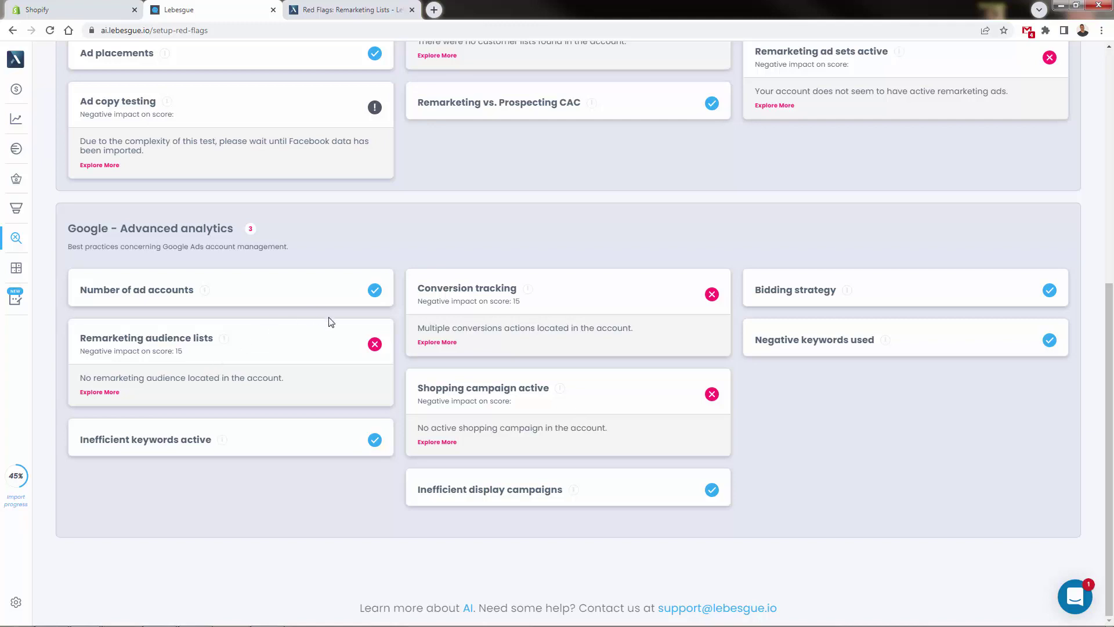
left_click_drag(427, 302, 506, 316)
left_click(506, 317)
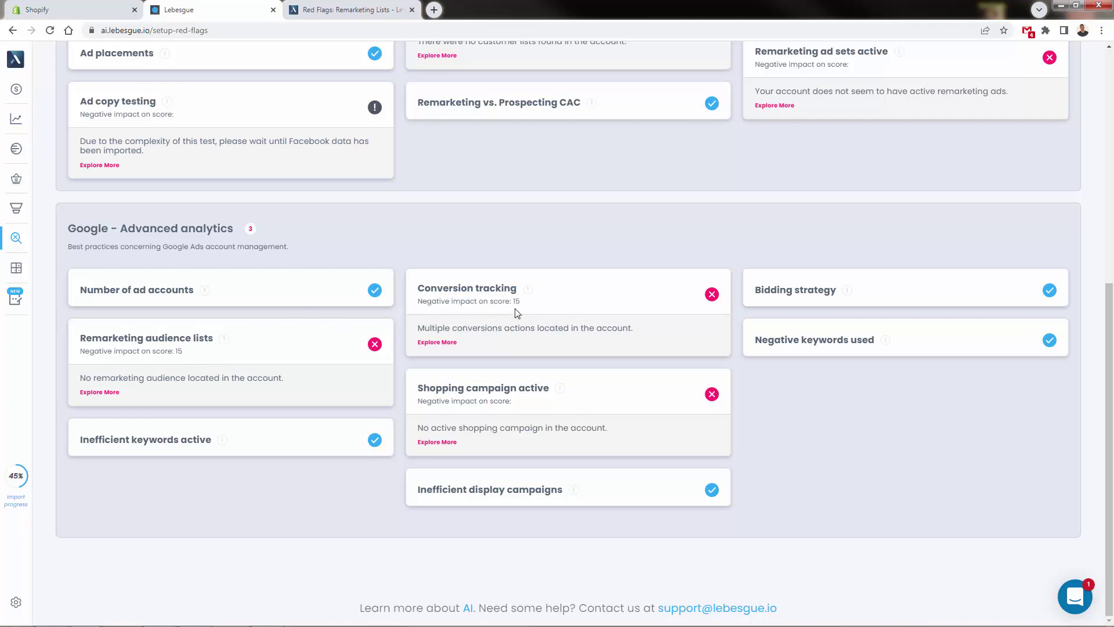
left_click(478, 306)
scroll(421, 356, "up", 7)
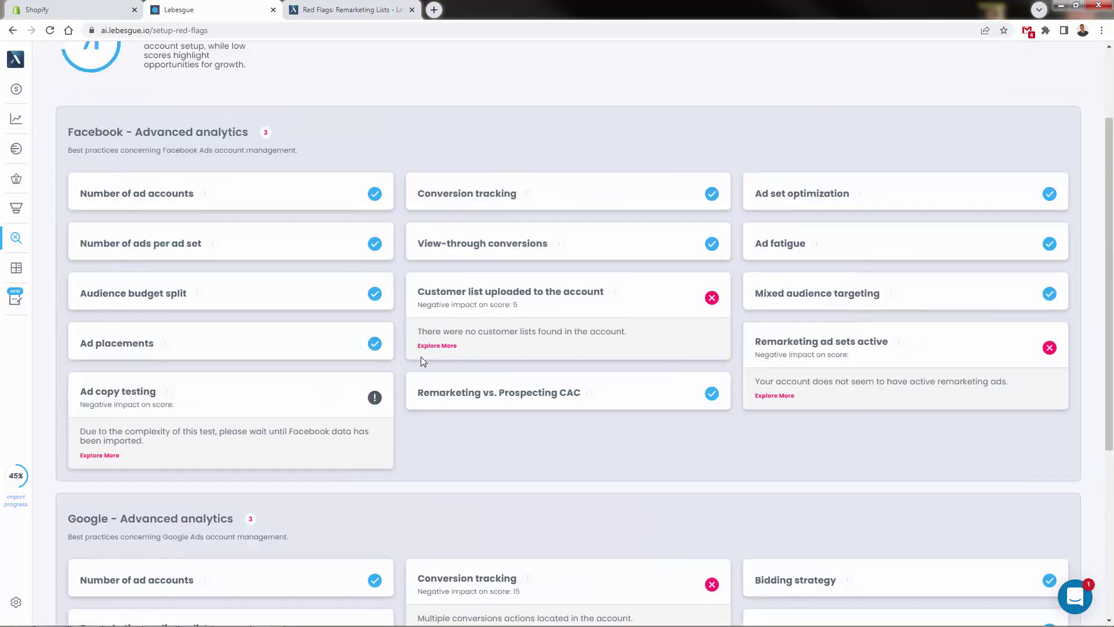
scroll(440, 400, "down", 5)
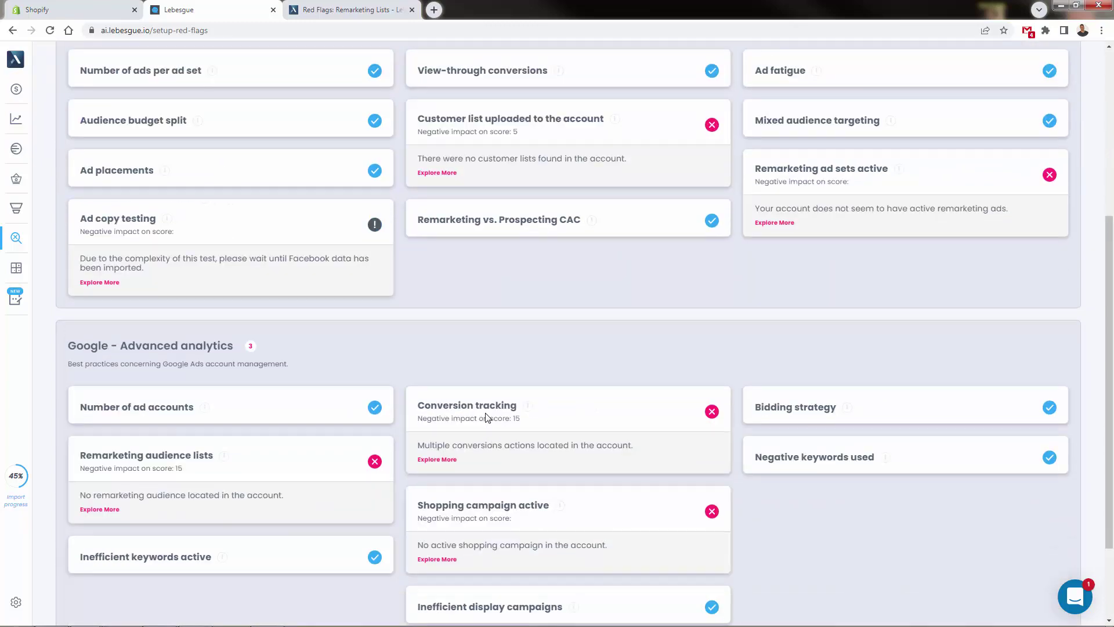
scroll(440, 468, "up", 5)
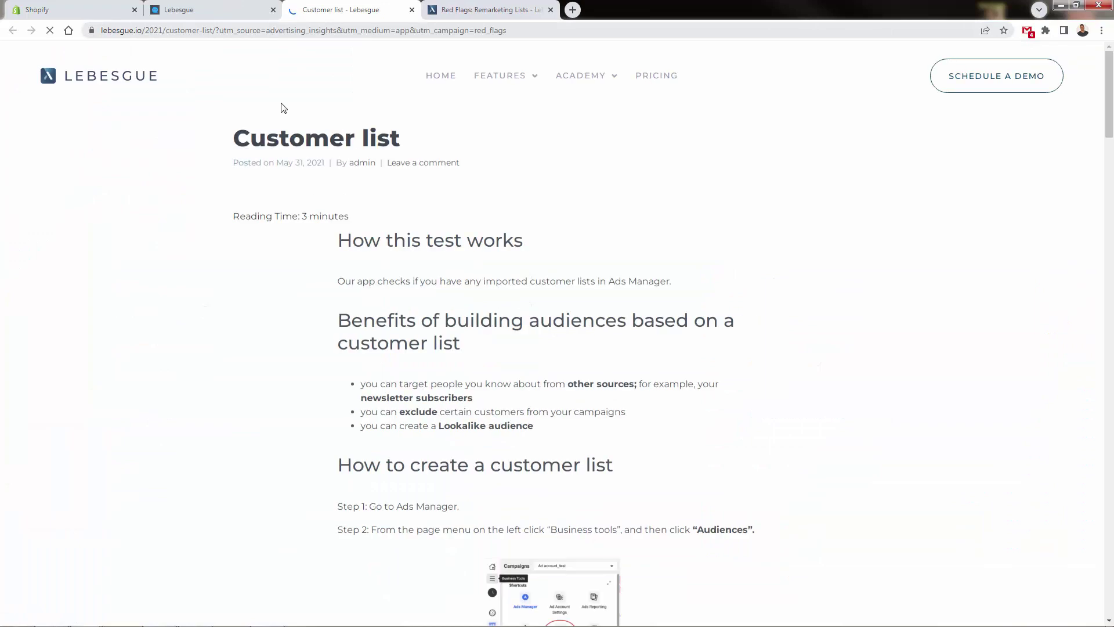
- Read the Customer list guide, highlighting the benefits and excluding-customers points, then go back to Setup red flags
scroll(306, 234, "down", 2)
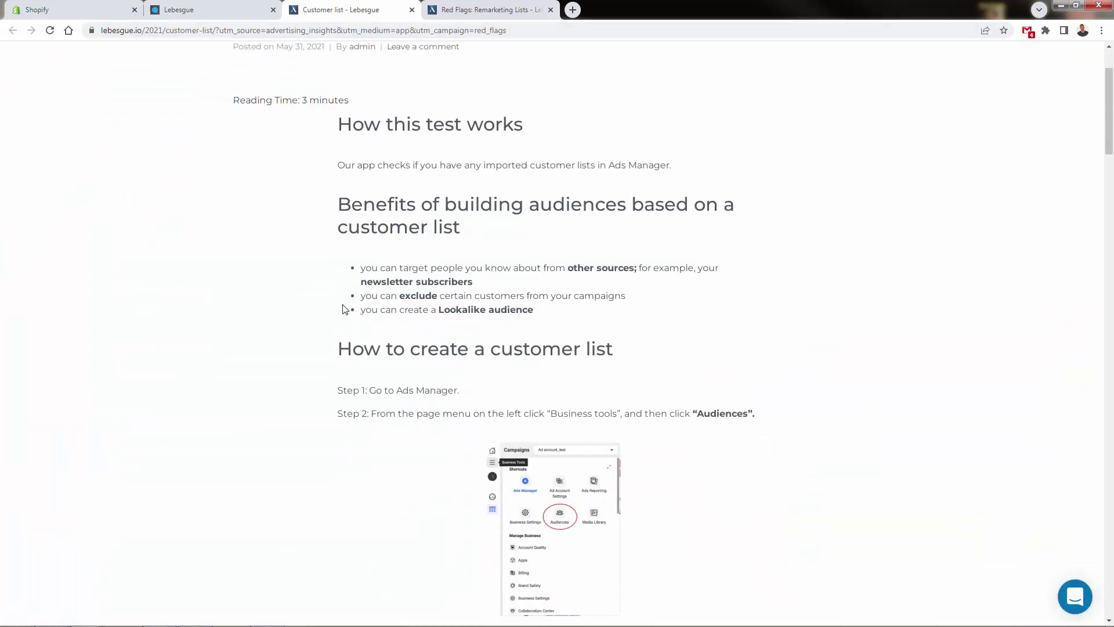
scroll(348, 309, "down", 1)
left_click_drag(339, 142, 627, 240)
left_click(632, 249)
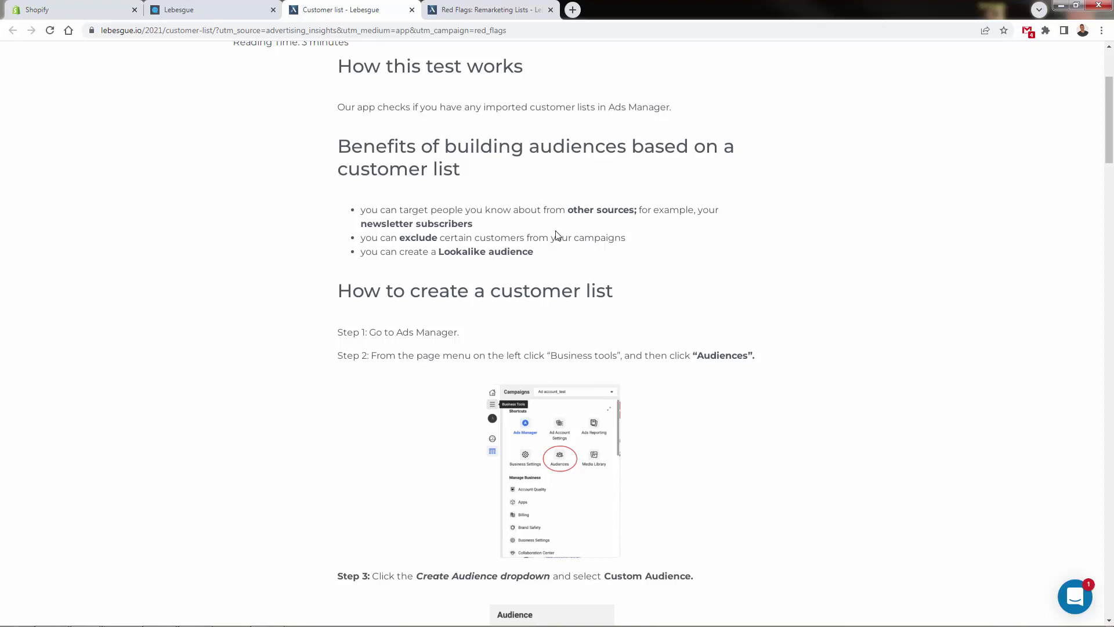
left_click_drag(521, 238, 361, 238)
left_click(472, 245)
scroll(434, 282, "down", 8)
scroll(436, 282, "down", 16)
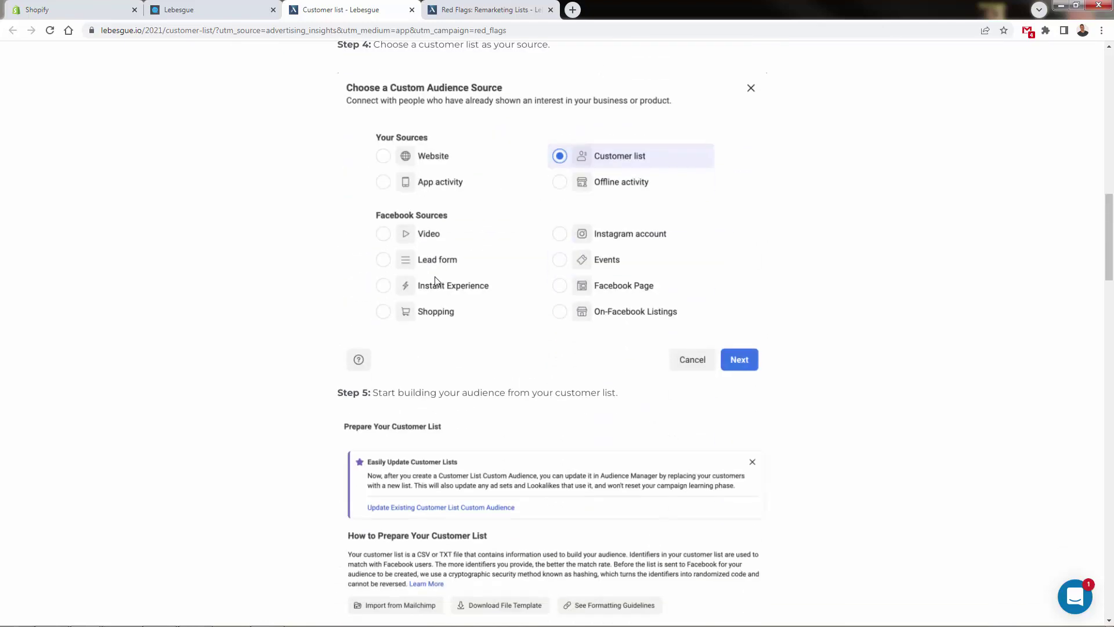
scroll(436, 273, "up", 7)
scroll(437, 267, "up", 5)
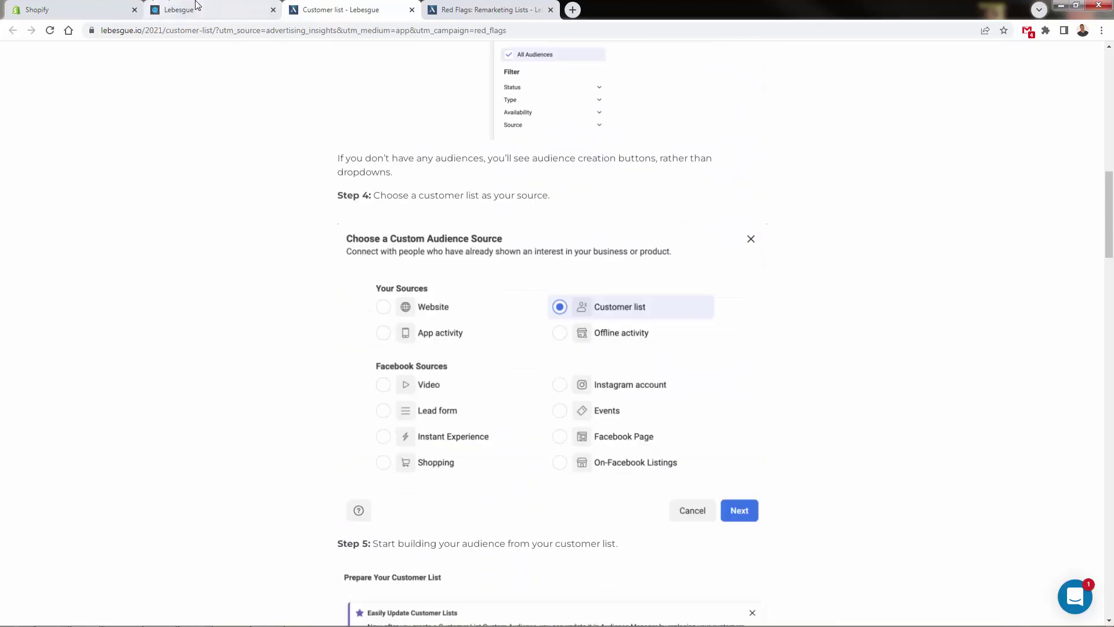
left_click(198, 9)
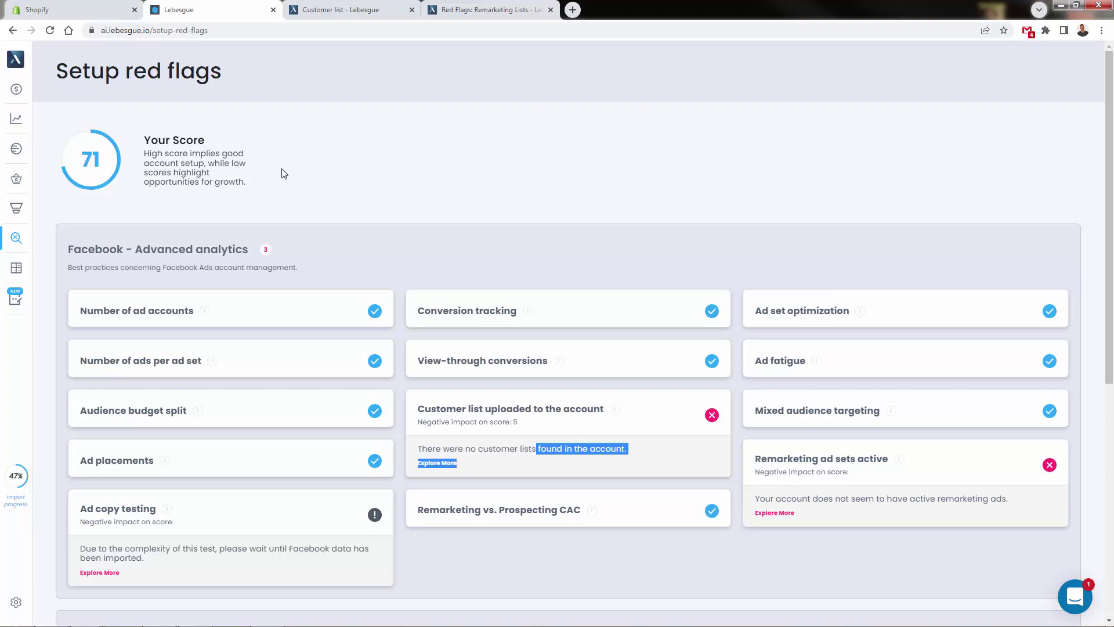
scroll(308, 211, "down", 1)
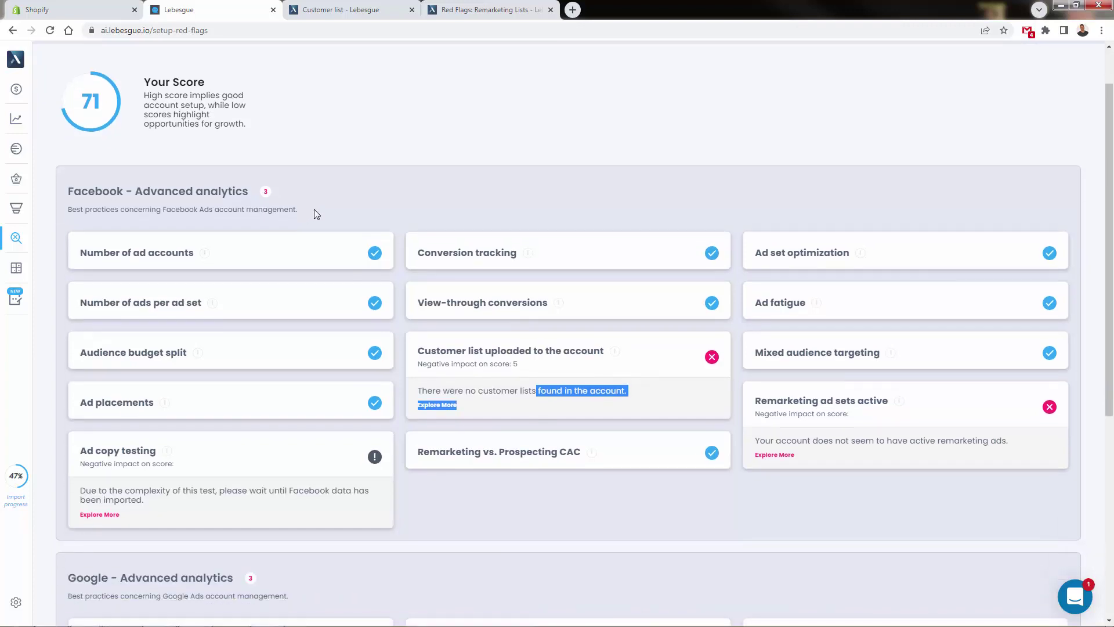
scroll(314, 210, "down", 1)
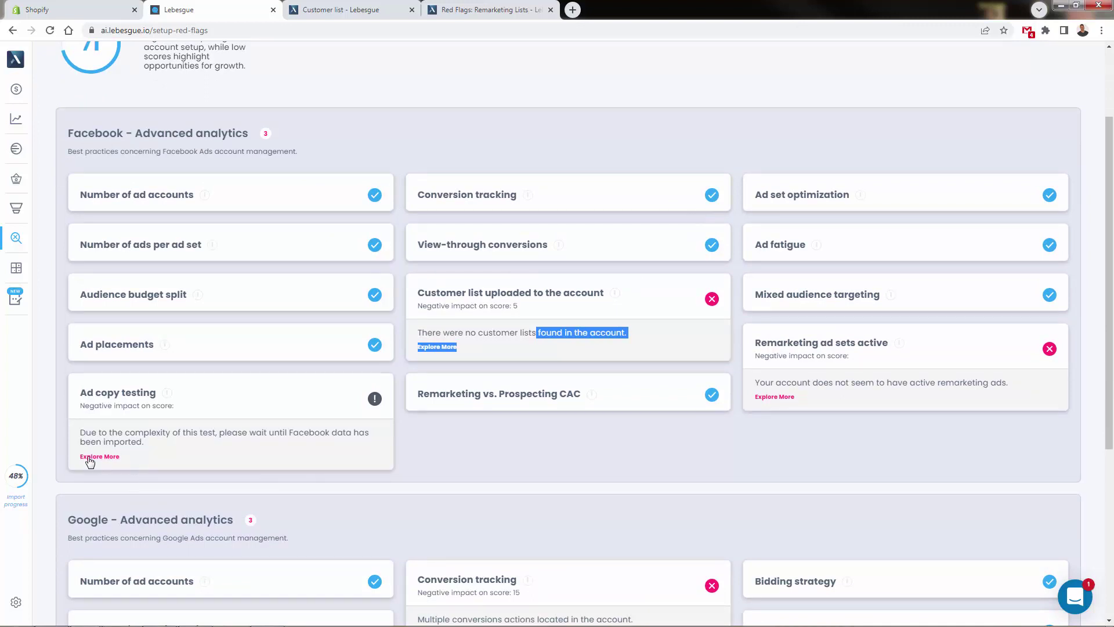
left_click_drag(82, 432, 167, 447)
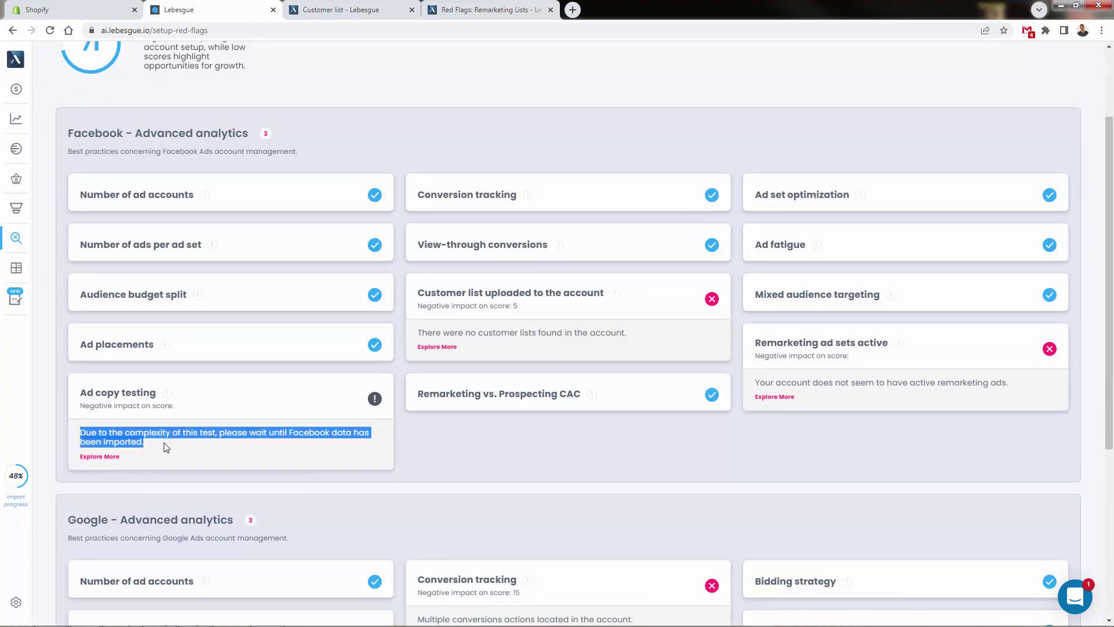
left_click(157, 448)
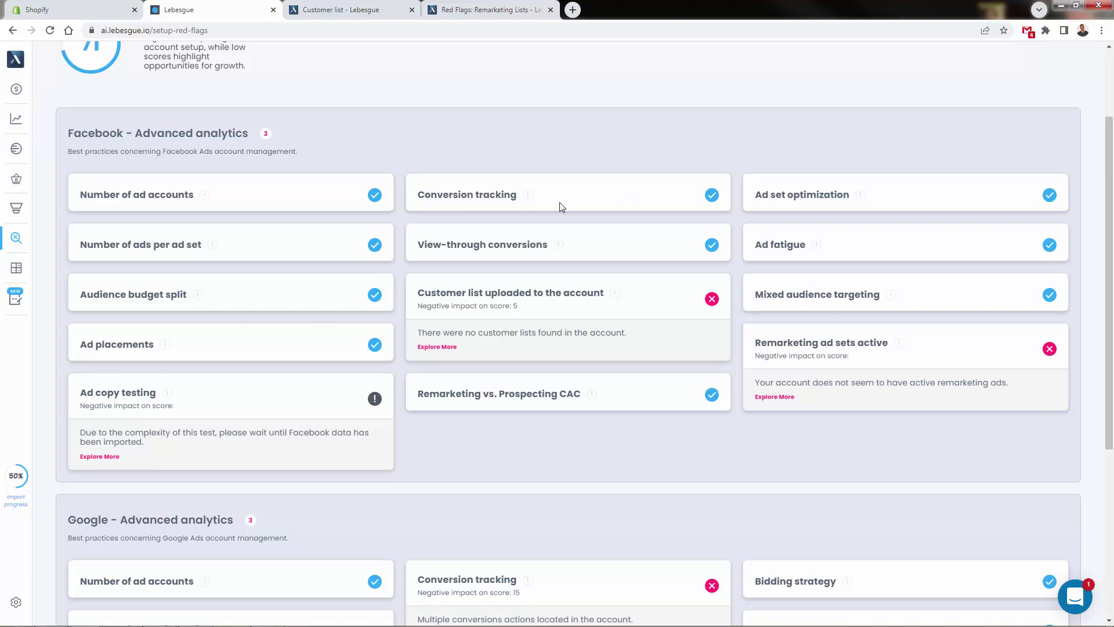
scroll(698, 271, "down", 2)
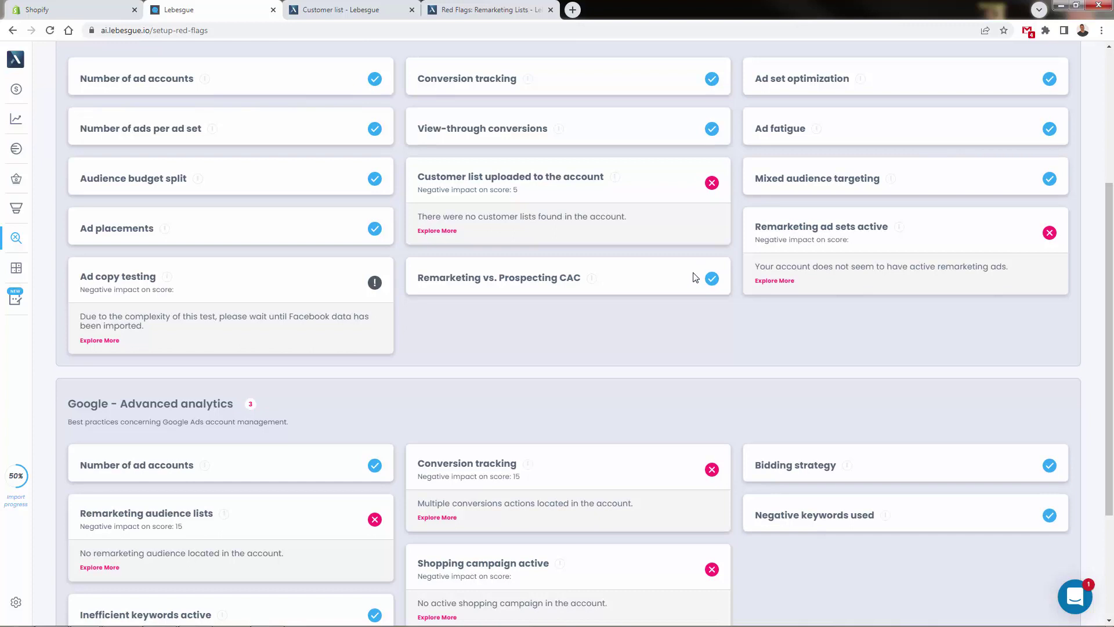
scroll(693, 277, "down", 3)
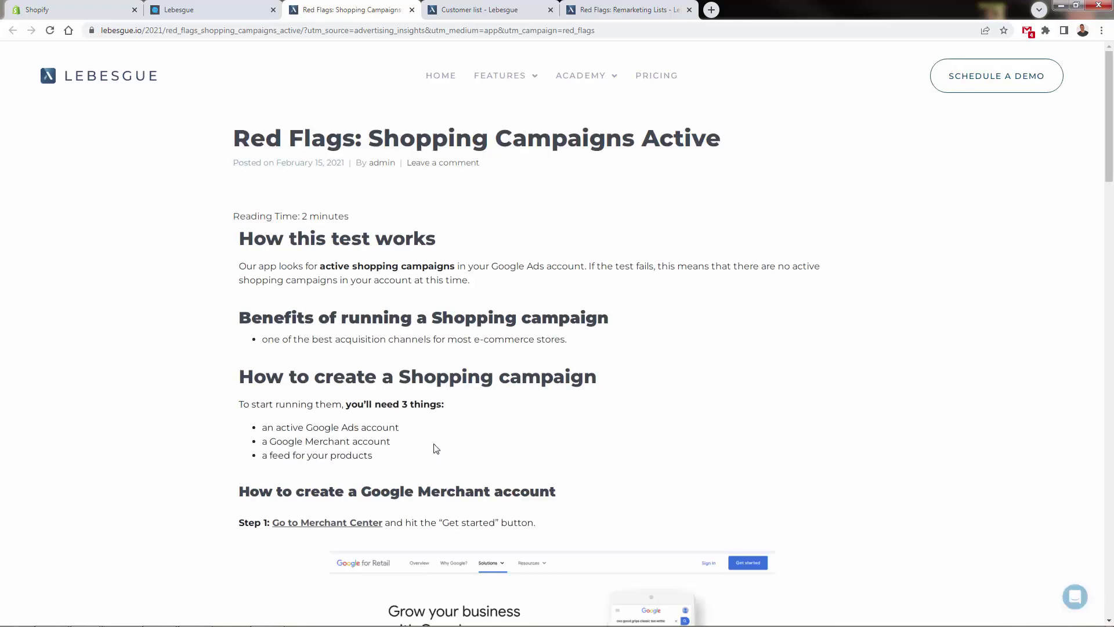
- Read through the Shopping Campaigns Active article on creating a Google Merchant account
scroll(436, 441, "down", 3)
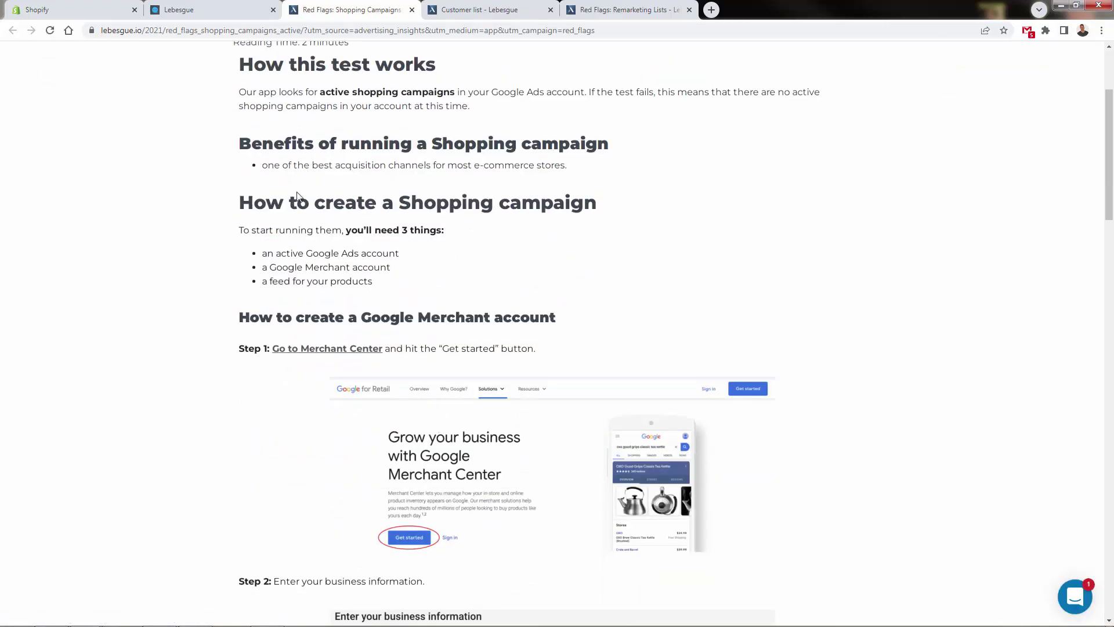
left_click_drag(266, 198, 608, 215)
left_click(608, 215)
scroll(609, 216, "down", 1)
scroll(610, 217, "down", 20)
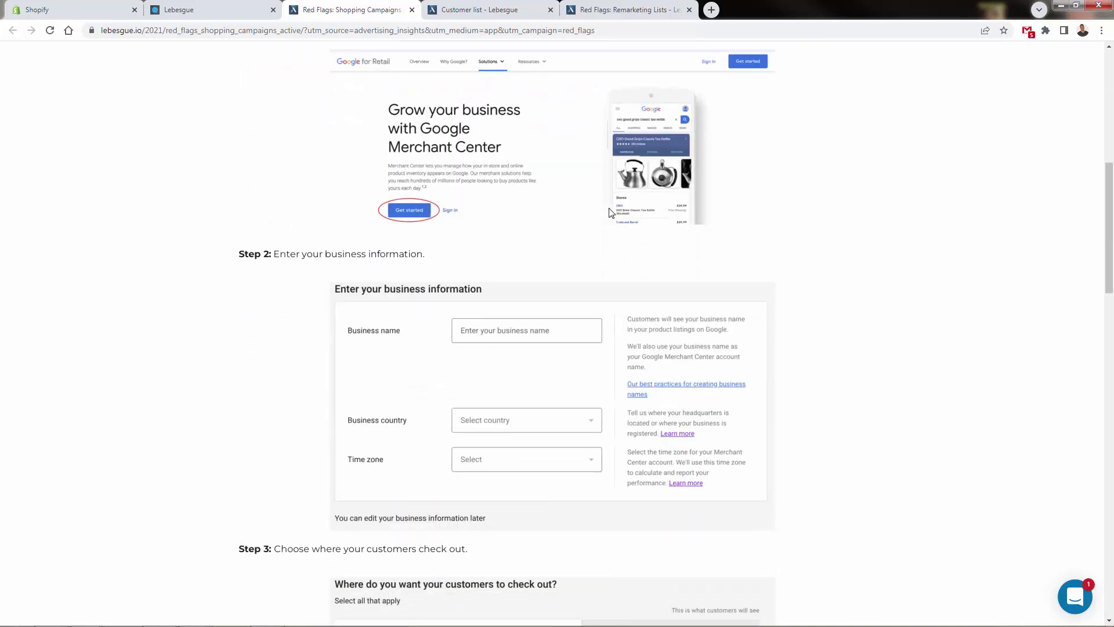
- Close the Shopping Campaigns tab, review the red flags page, and go to the Business report
left_click(412, 10)
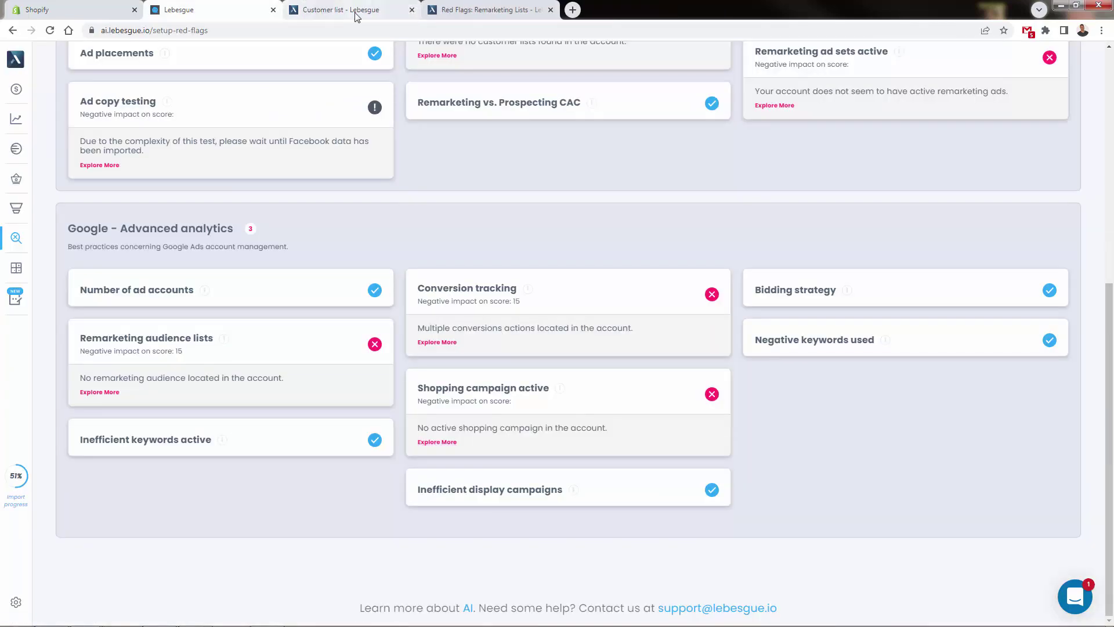
scroll(336, 373, "up", 4)
scroll(335, 373, "up", 3)
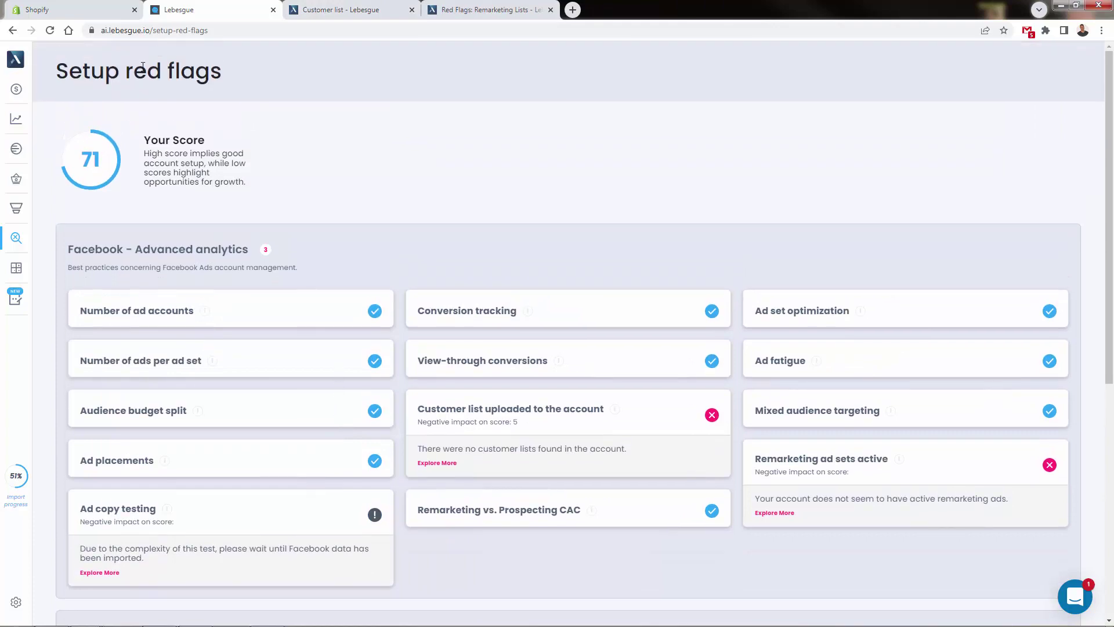
scroll(151, 463, "down", 6)
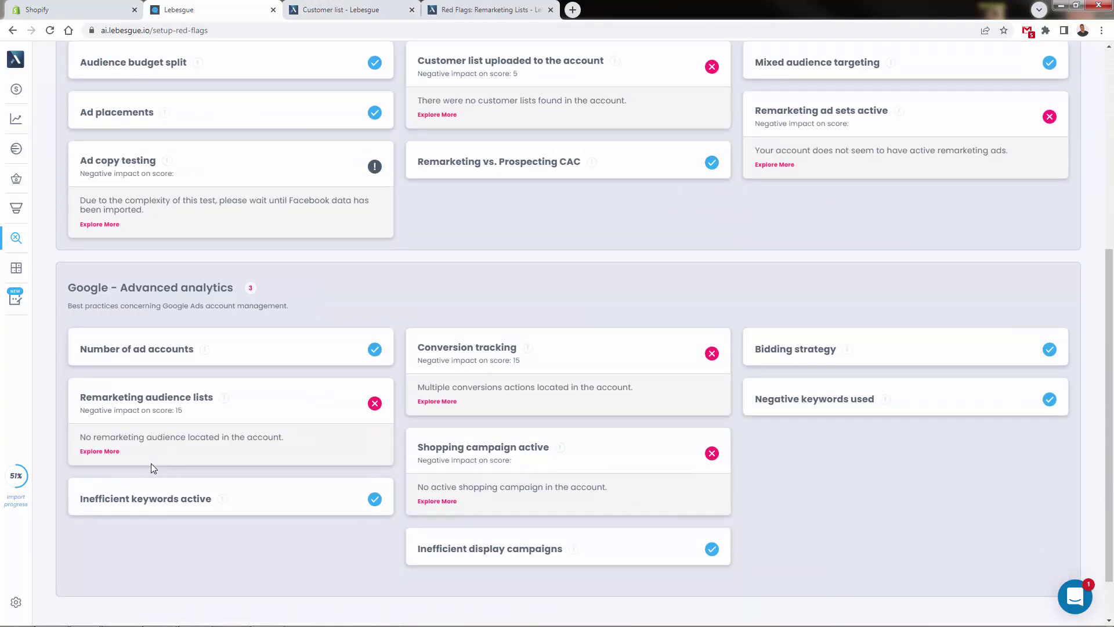
scroll(151, 463, "down", 2)
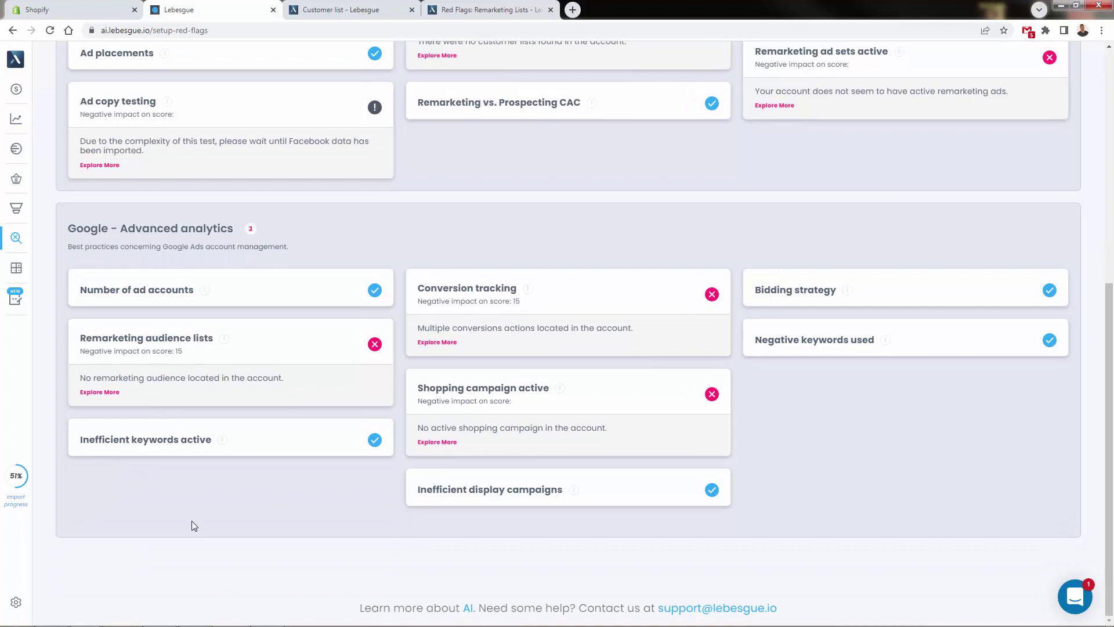
scroll(191, 520, "up", 7)
mouse_move(23, 116)
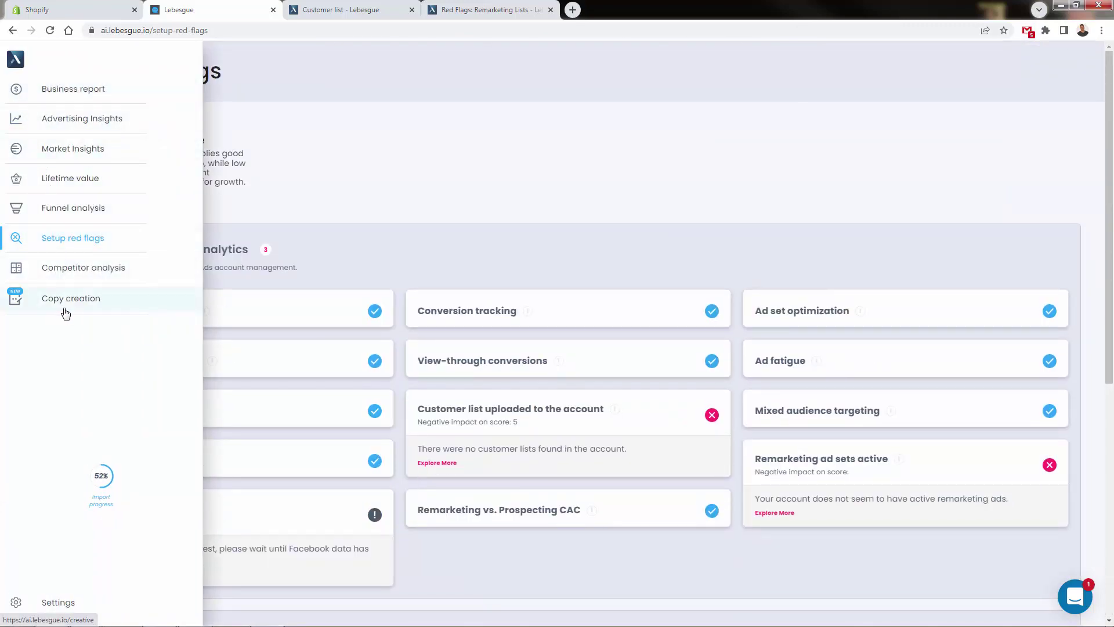
left_click(67, 88)
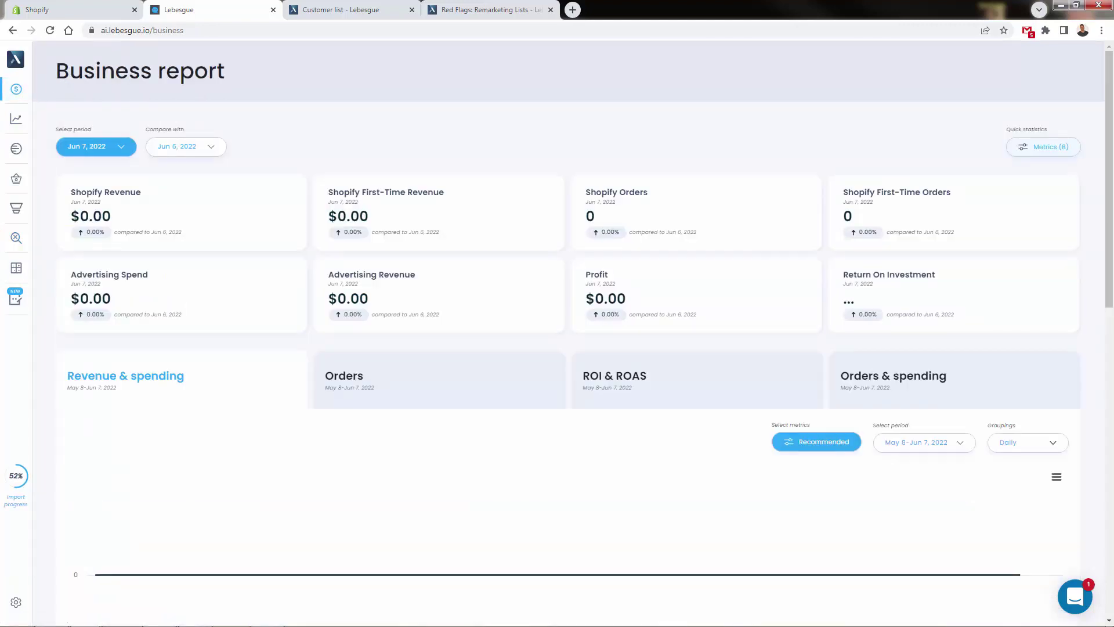
- Look over the report cards, then switch to the Advertising Insights overview
mouse_move(149, 228)
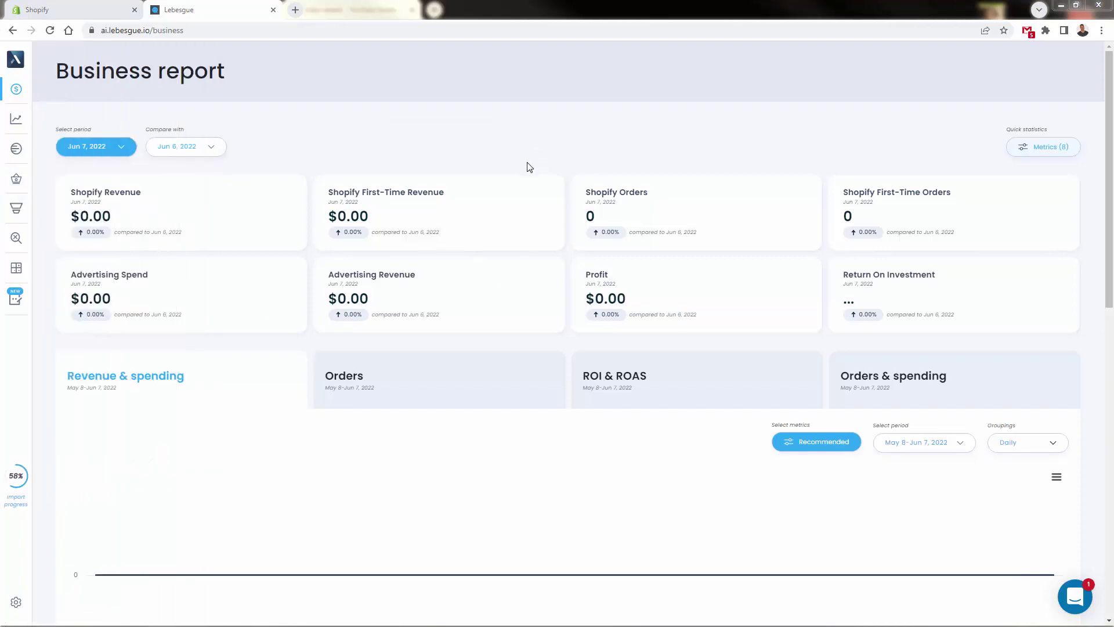
mouse_move(367, 208)
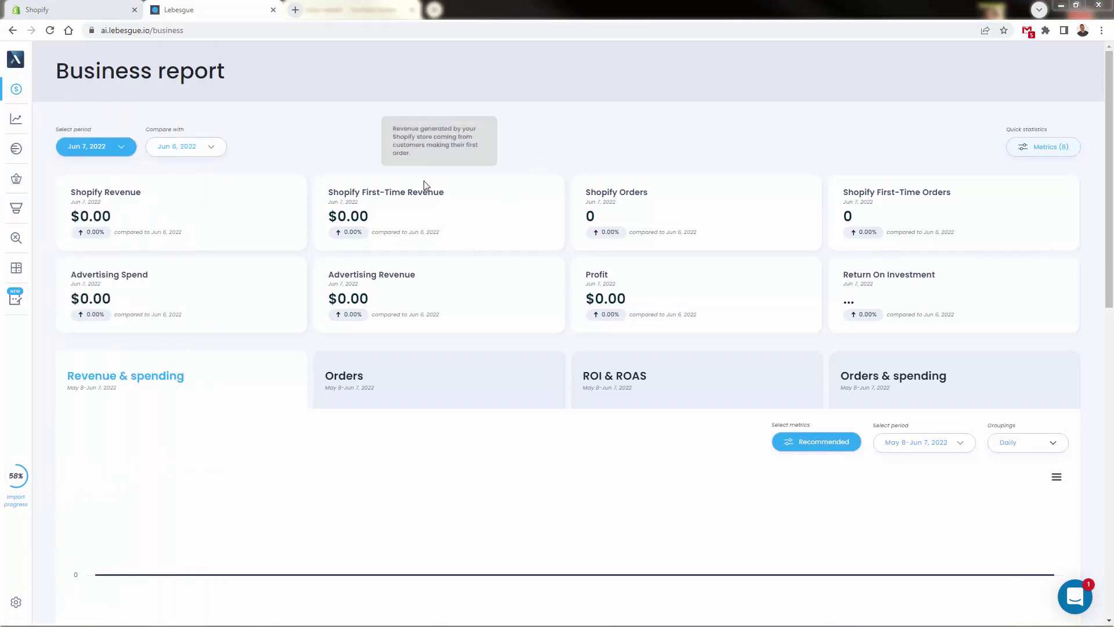
mouse_move(658, 202)
mouse_move(914, 191)
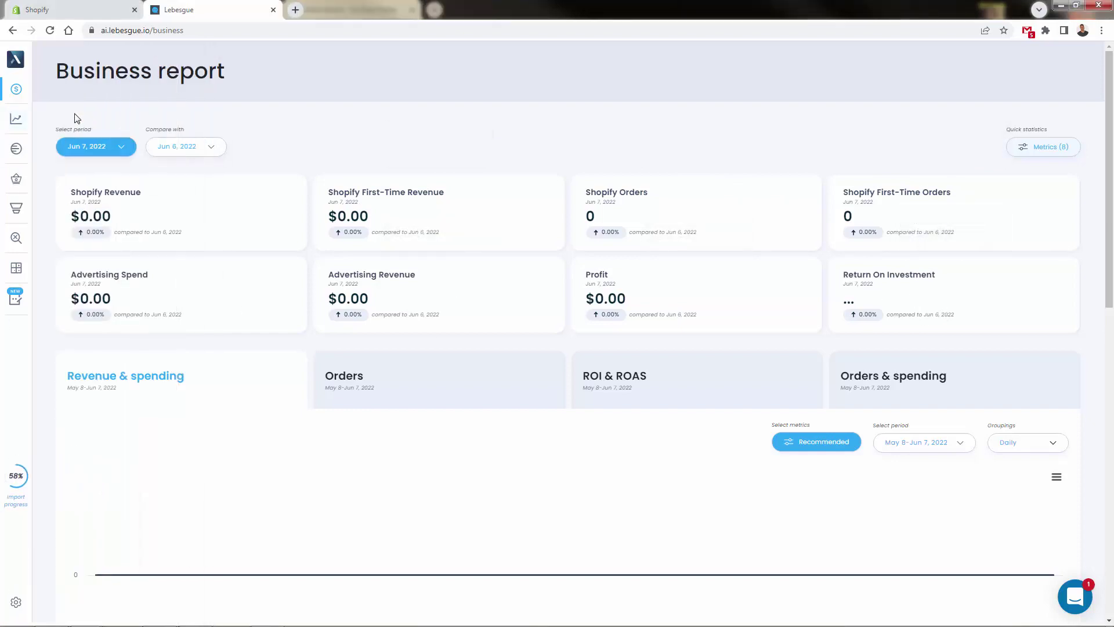
left_click(11, 123)
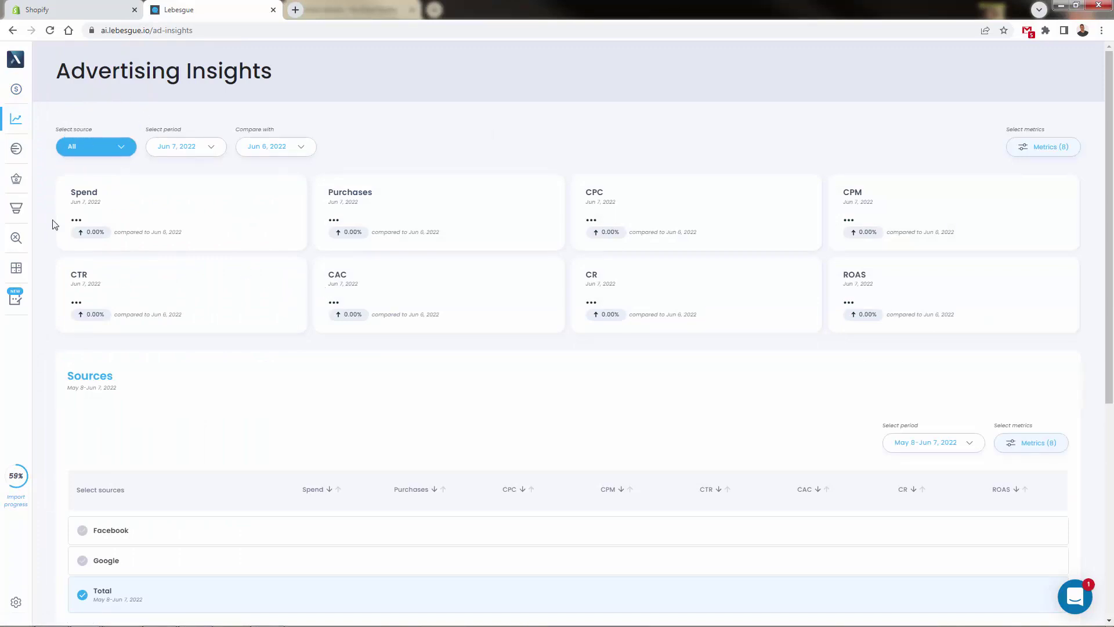
- Open Market Insights and scroll through its market comparison charts
left_click(49, 152)
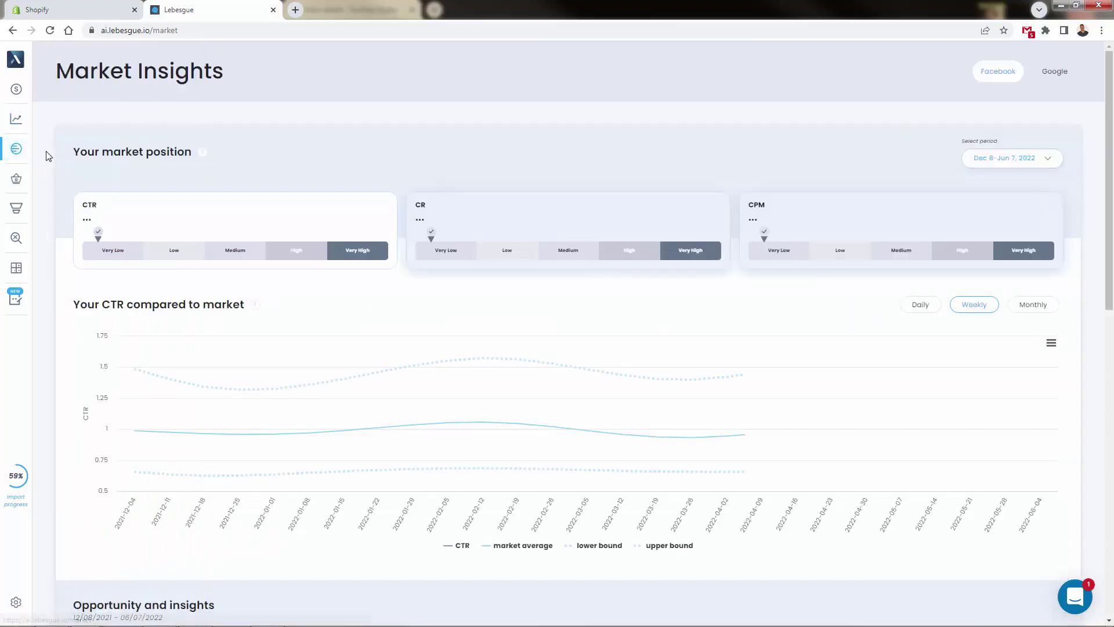
mouse_move(135, 379)
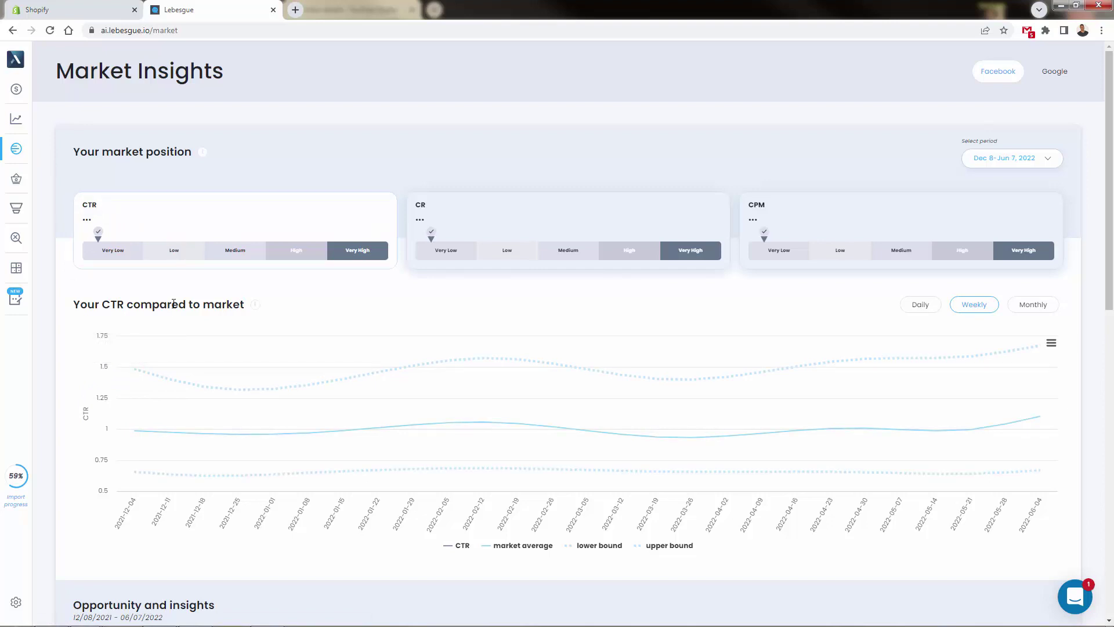
scroll(174, 303, "down", 6)
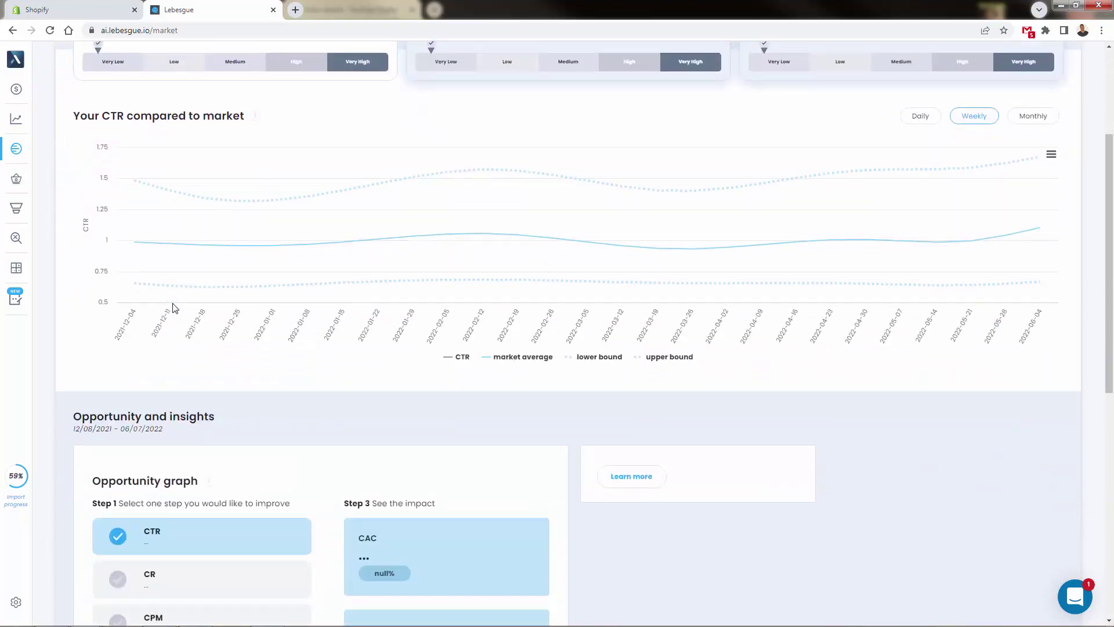
scroll(173, 304, "down", 6)
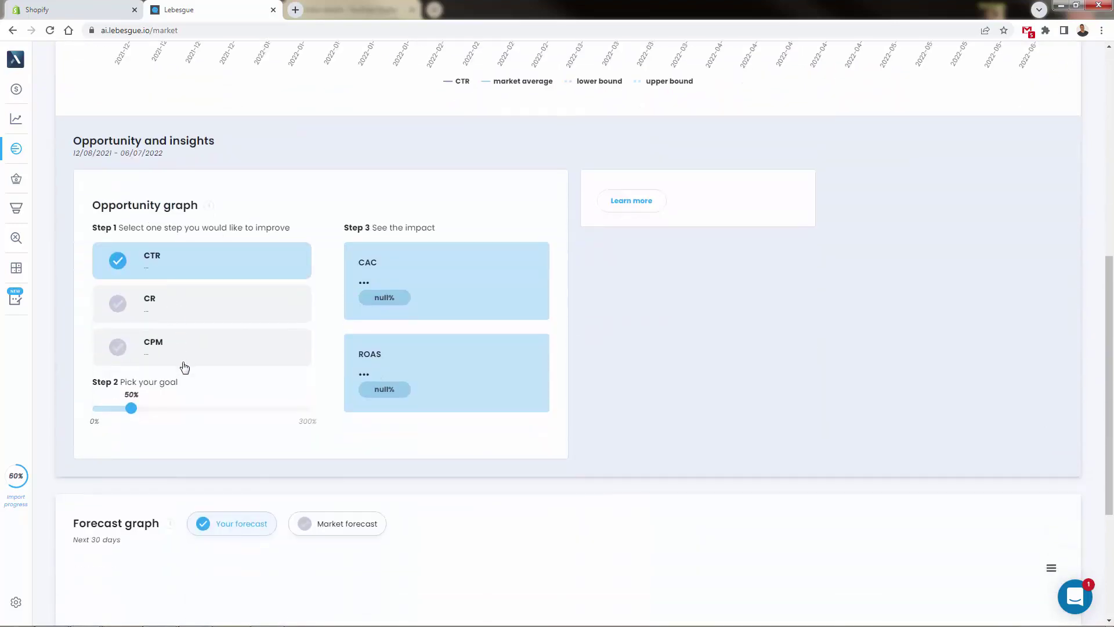
scroll(183, 362, "up", 12)
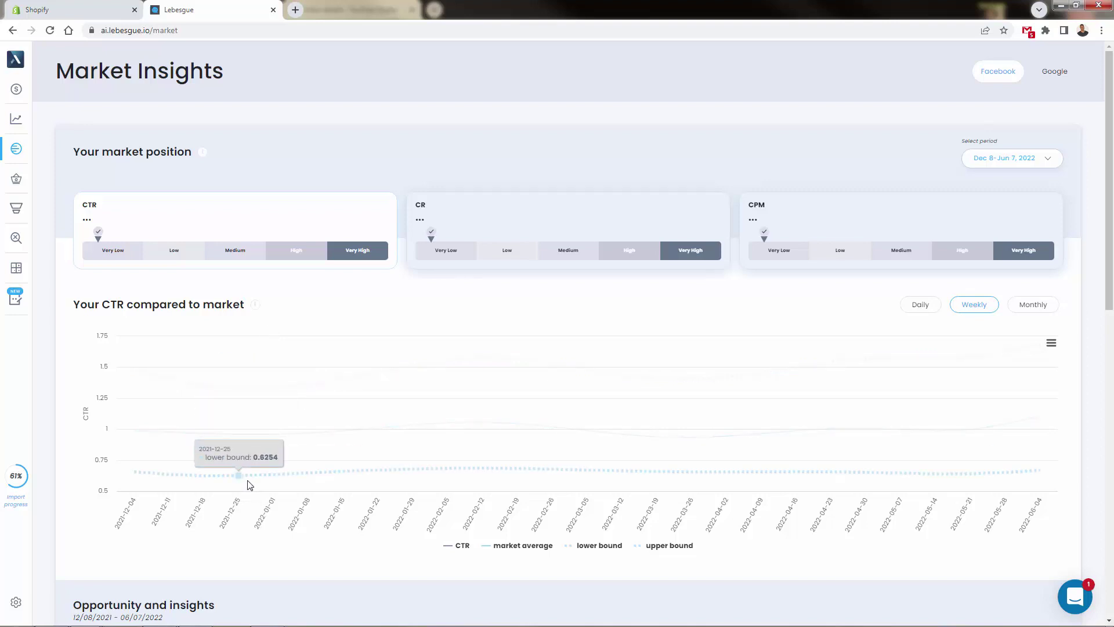
scroll(250, 431, "down", 1)
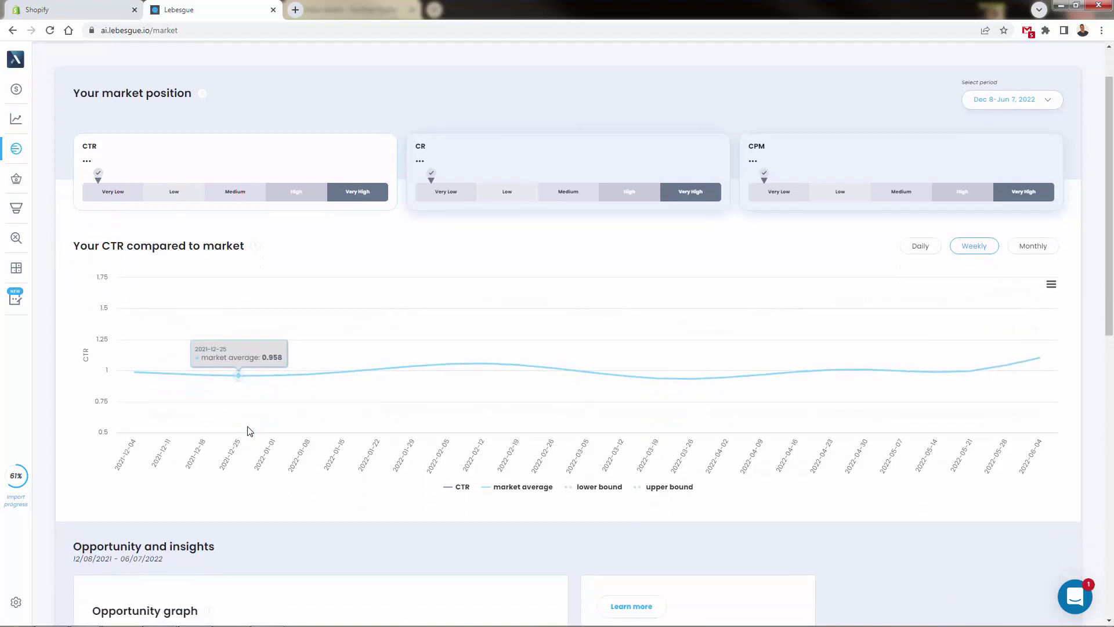
scroll(250, 431, "down", 9)
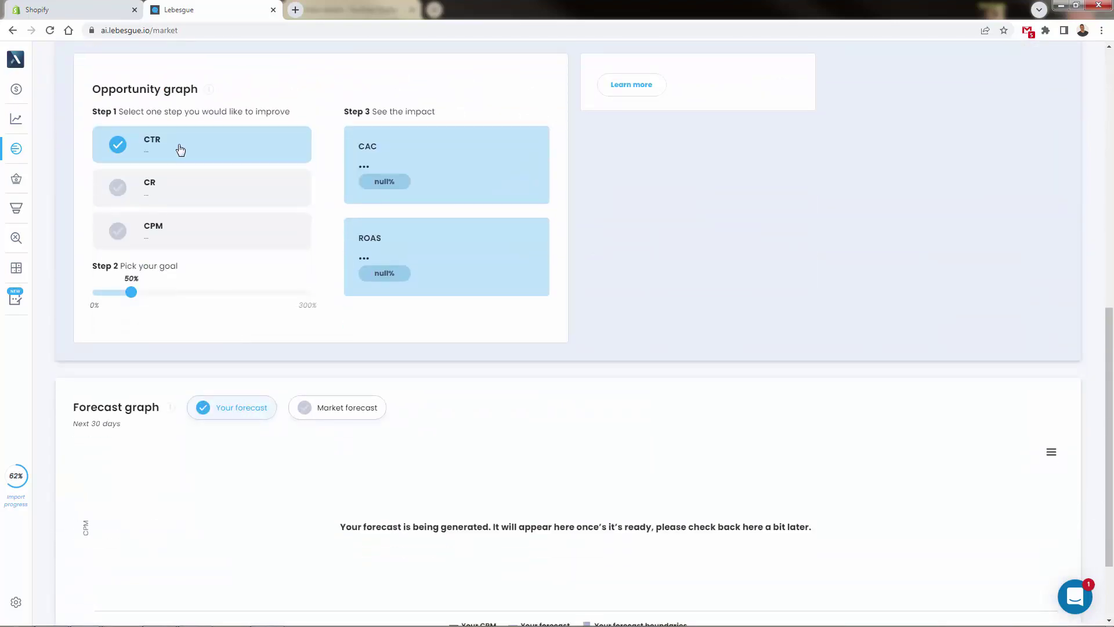
scroll(192, 185, "up", 1)
scroll(192, 184, "up", 6)
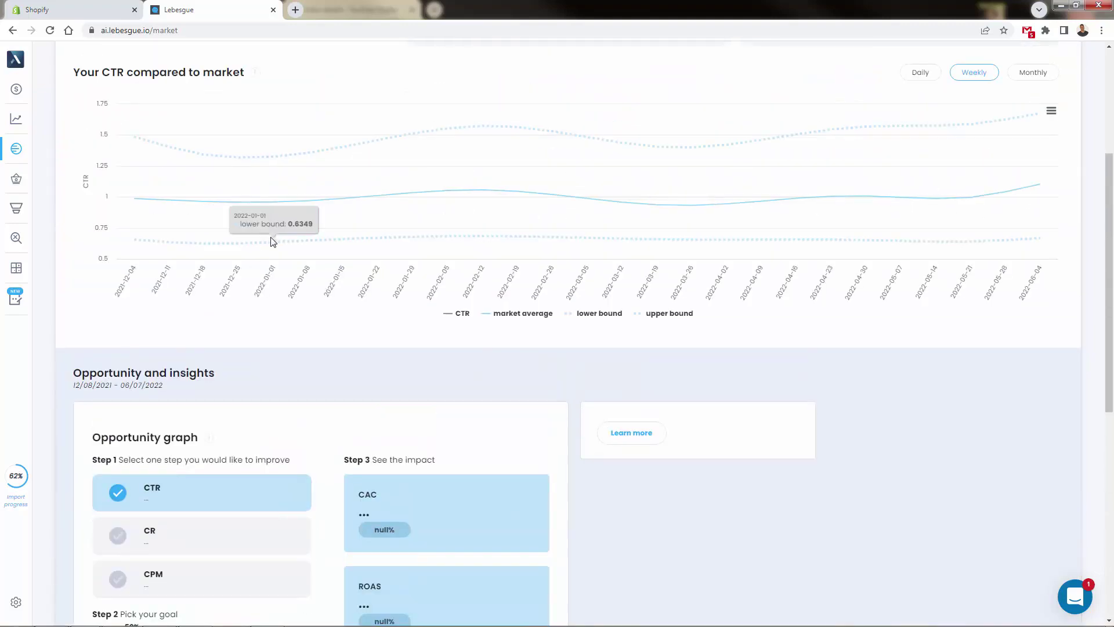
scroll(273, 241, "down", 1)
scroll(261, 322, "down", 1)
- Choose CR as the metric to improve and raise the goal to 121%
left_click(205, 435)
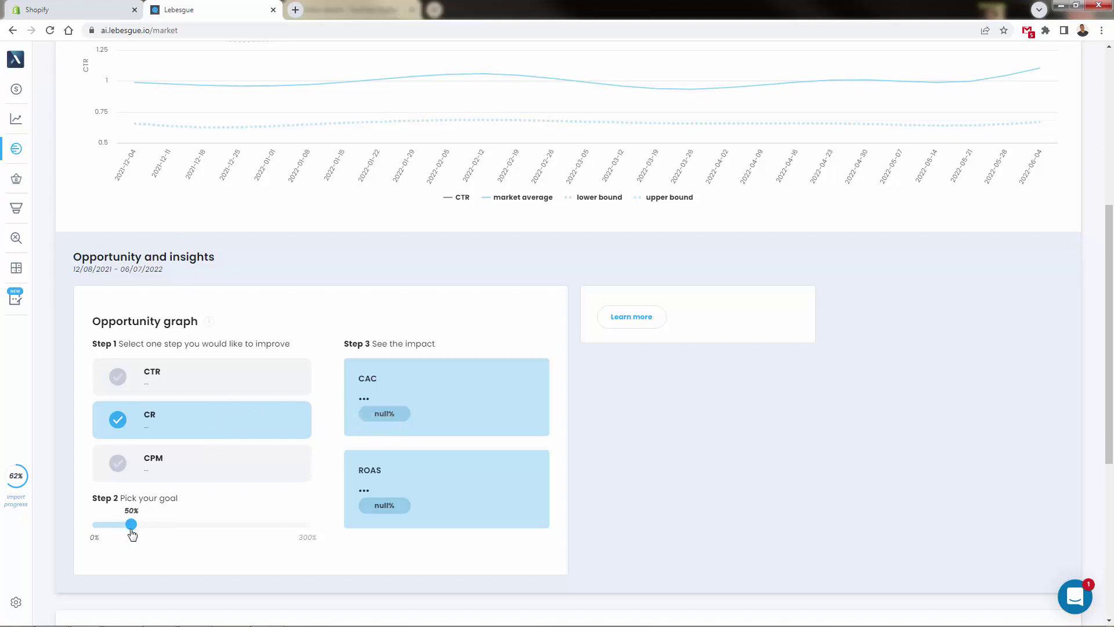
left_click_drag(129, 533, 182, 533)
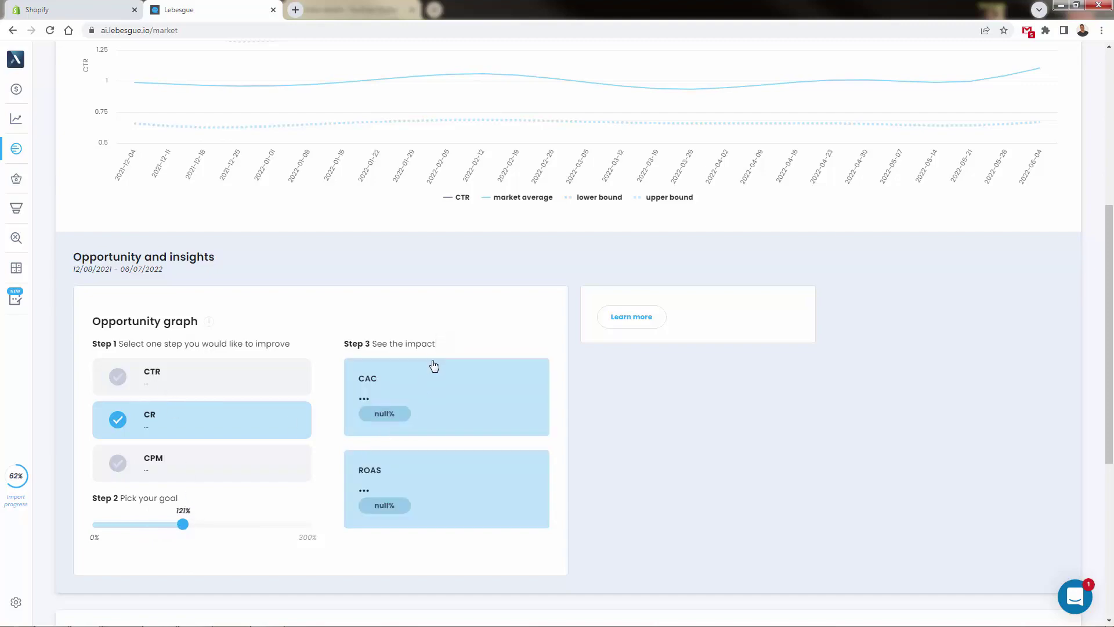
scroll(226, 296, "up", 3)
scroll(229, 296, "down", 9)
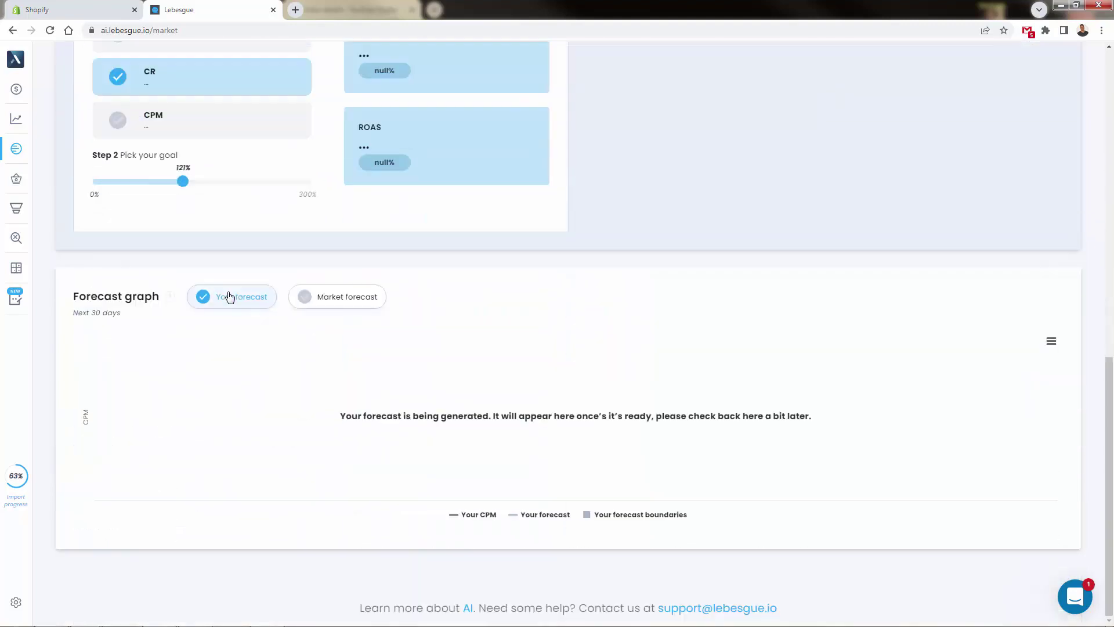
scroll(214, 356, "up", 12)
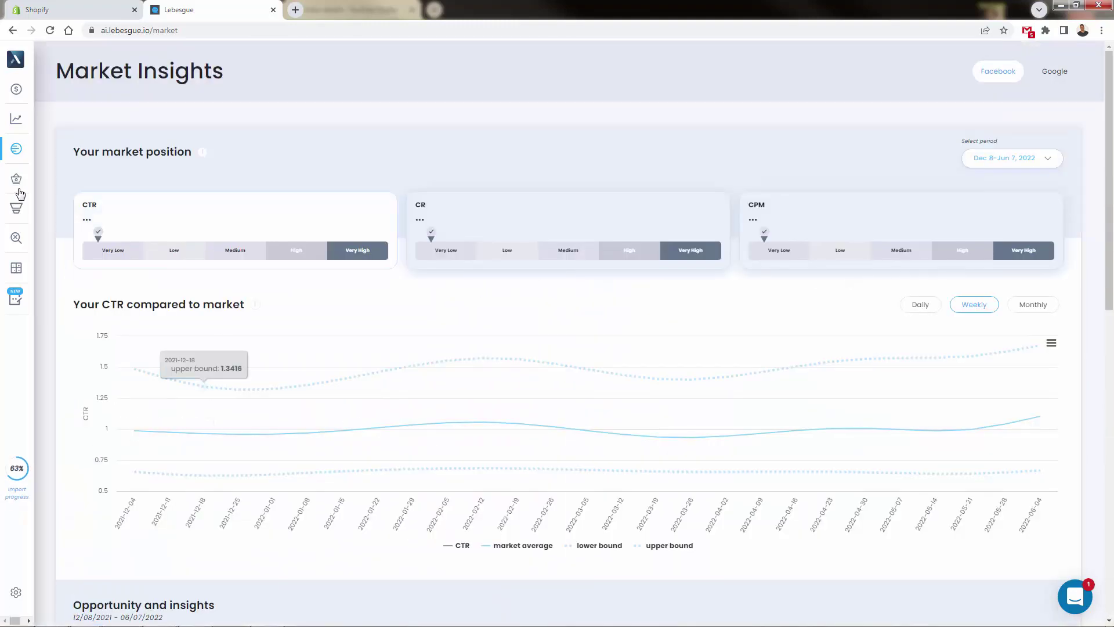
- Open Lifetime value, dismiss its tour, then review the Funnel analysis page
left_click(41, 181)
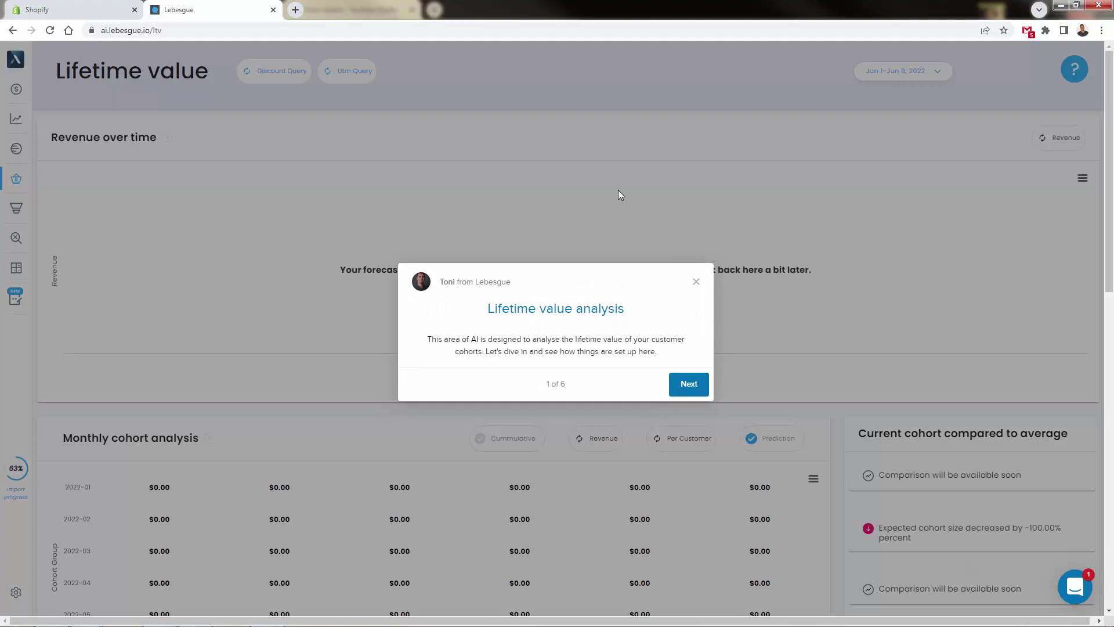
left_click(696, 284)
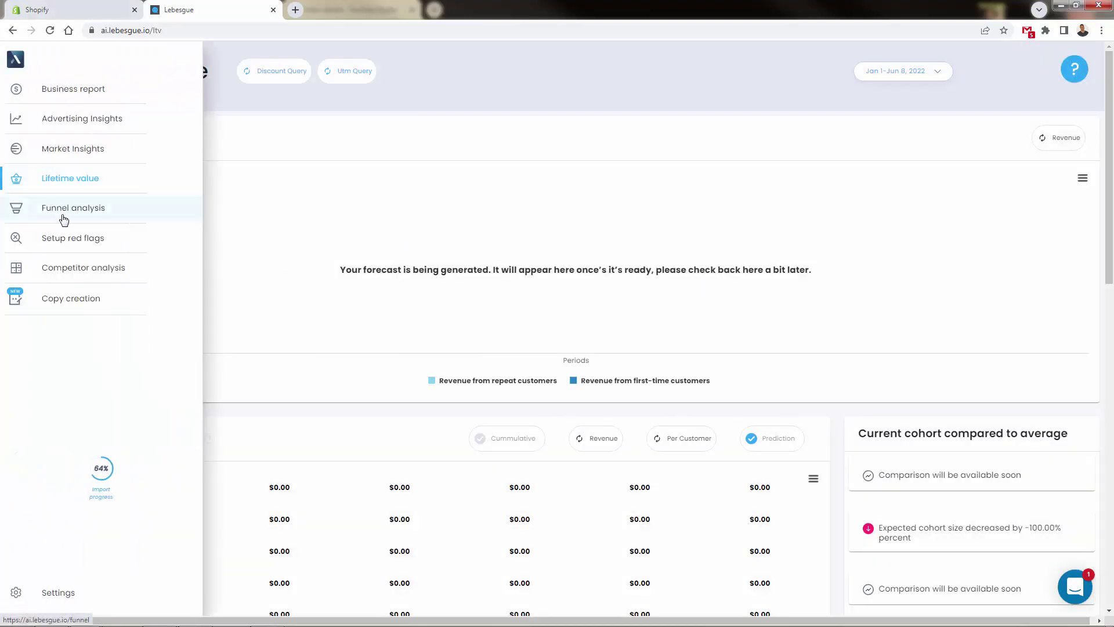
left_click(68, 218)
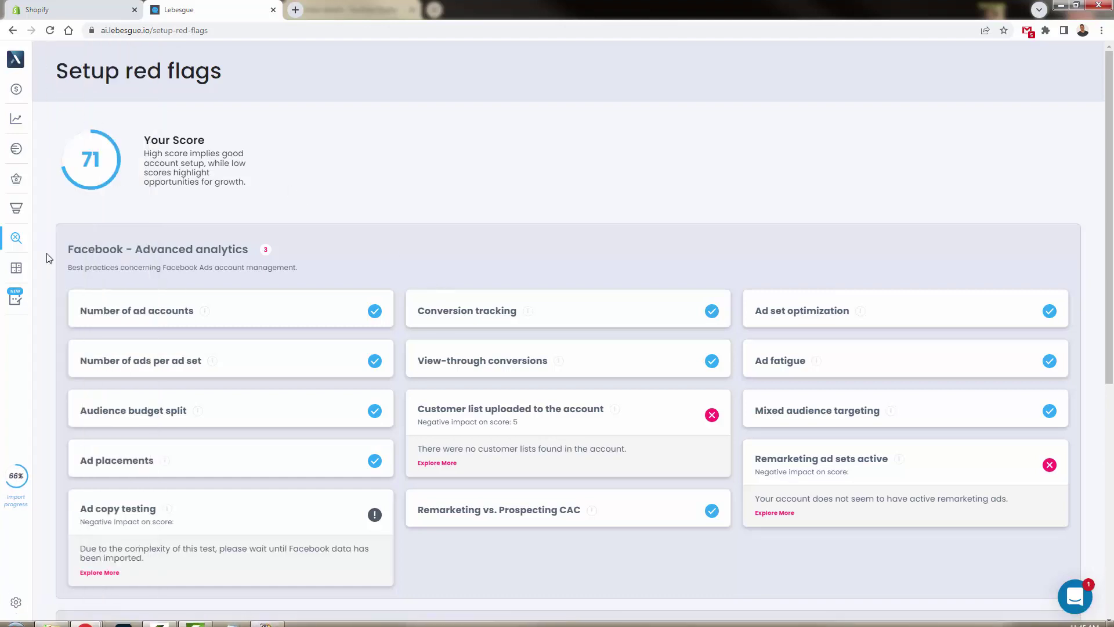
mouse_move(28, 241)
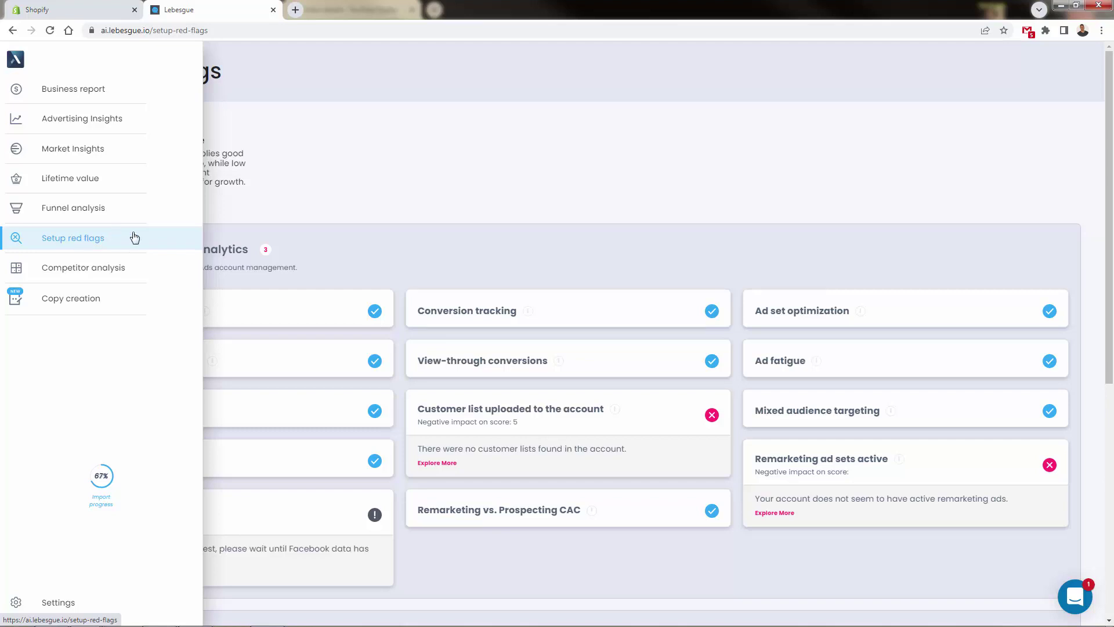
scroll(310, 224, "down", 1)
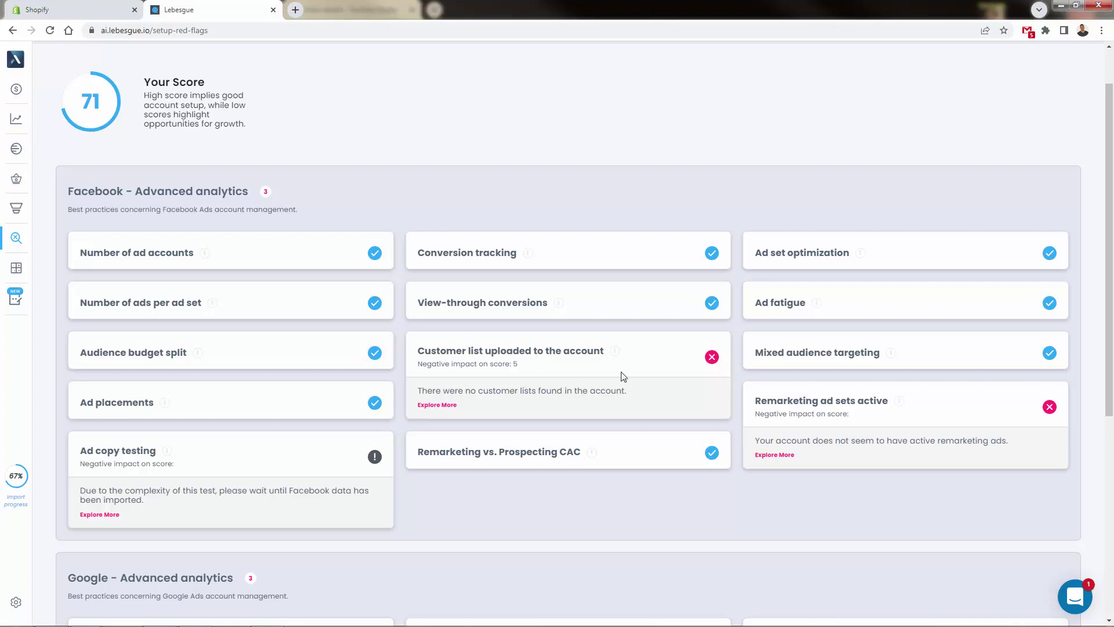
- On Competitor analysis, add I Heart Cats as a custom competitor using its web address
left_click(75, 270)
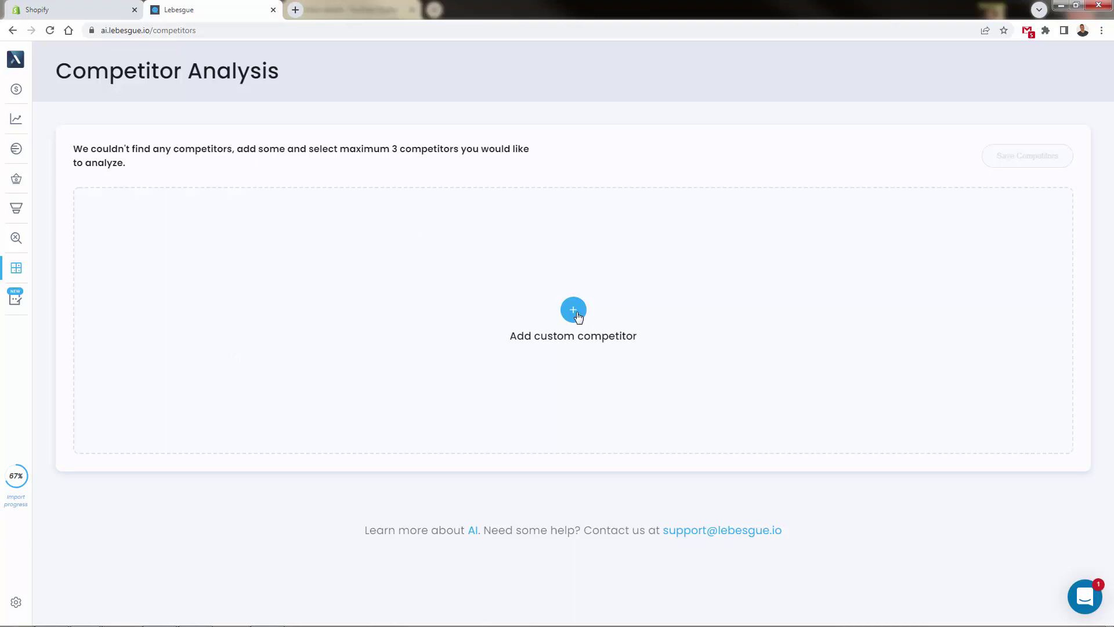
left_click(574, 312)
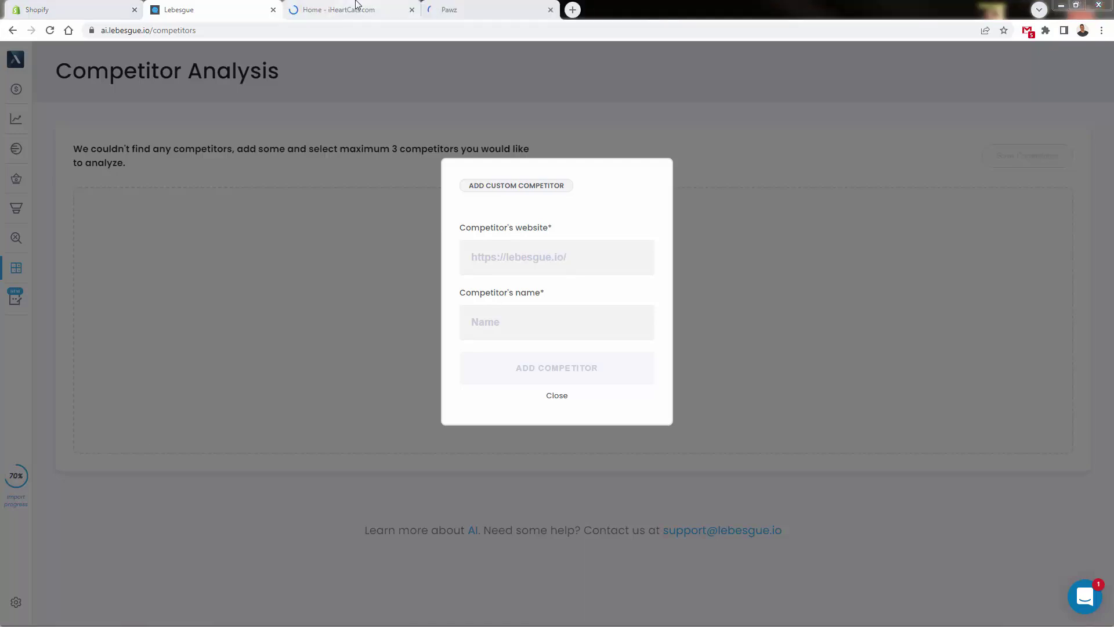
left_click(349, 9)
left_click(236, 27)
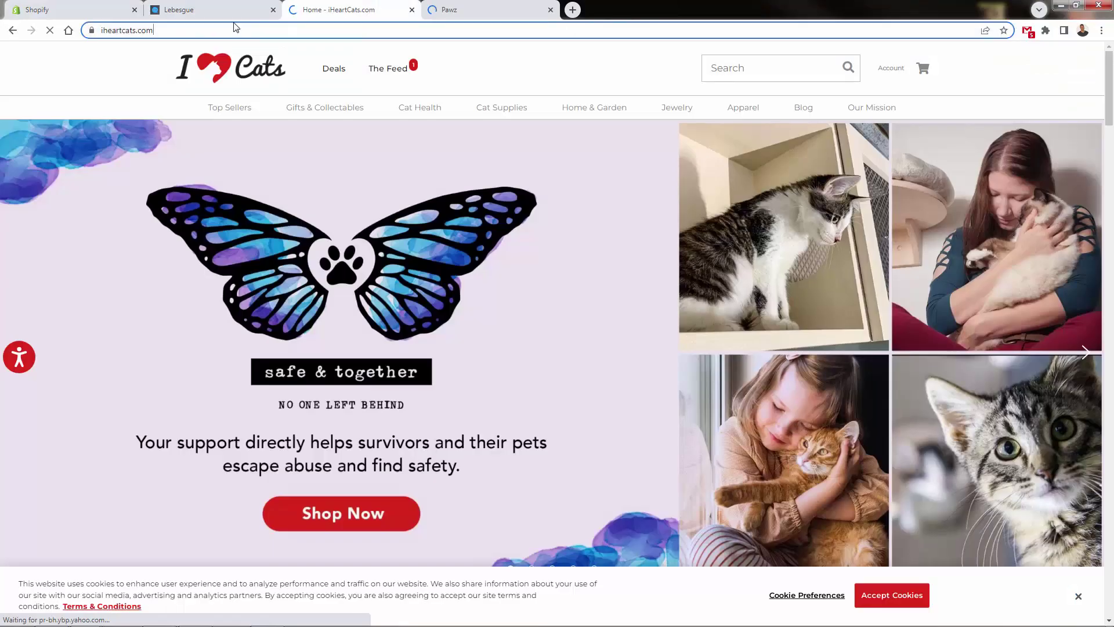
left_click(211, 10)
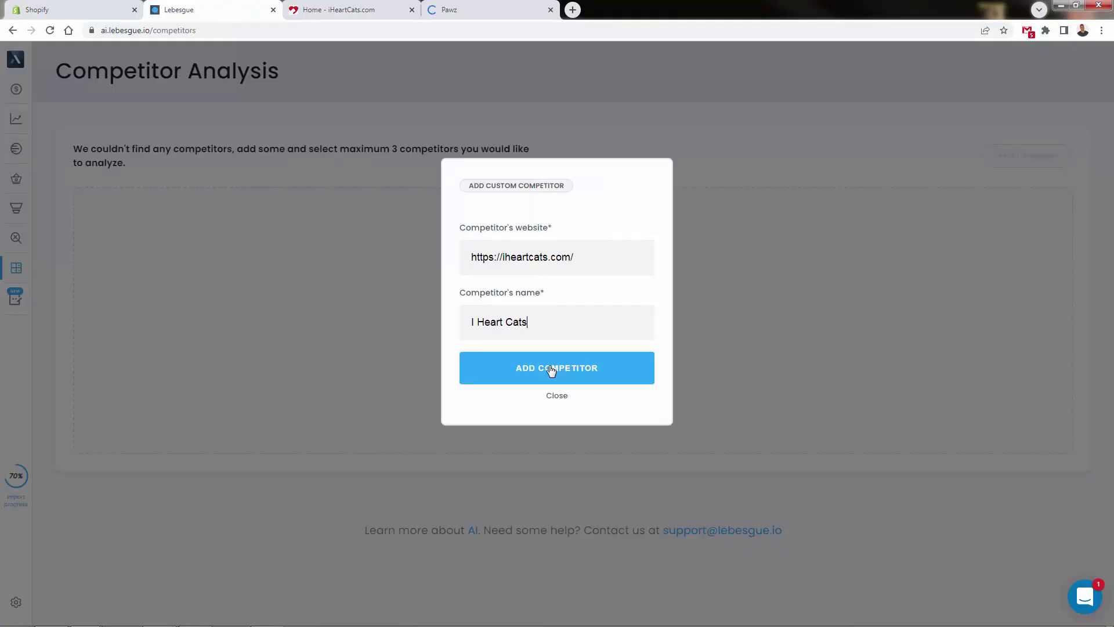
left_click(552, 374)
- Add Pawz as a competitor, then save both and start the analysis
left_click(450, 9)
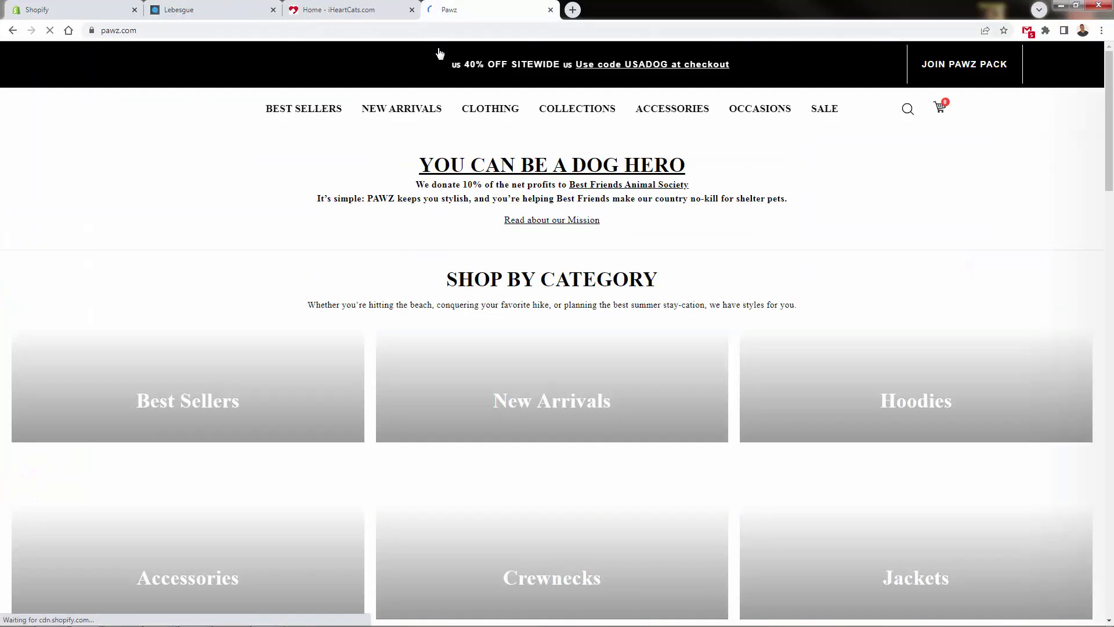
left_click(119, 30)
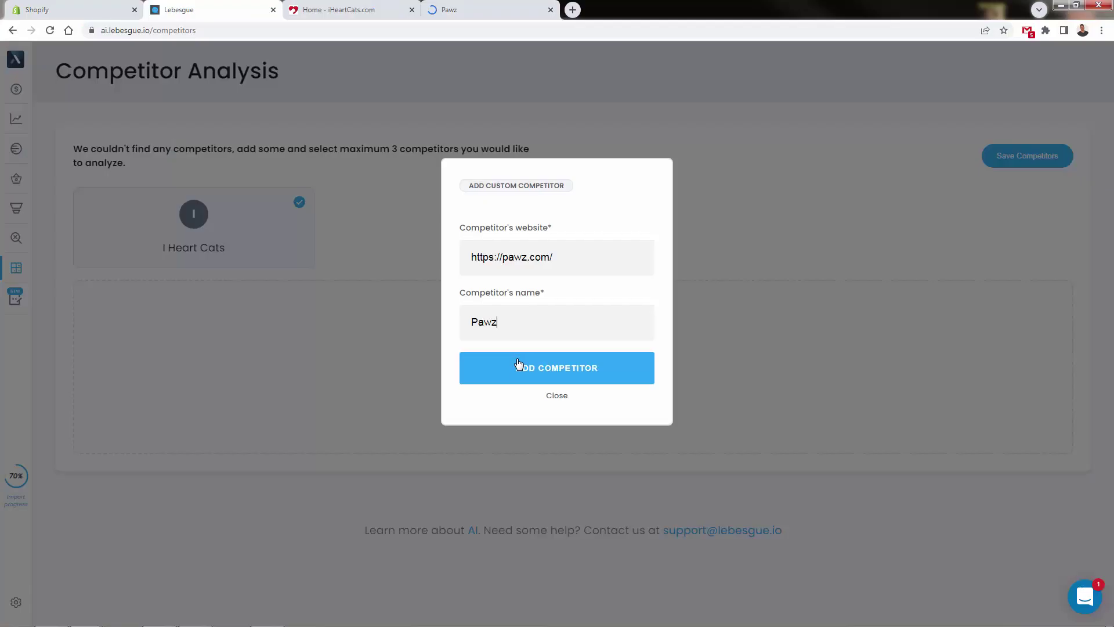
left_click(520, 376)
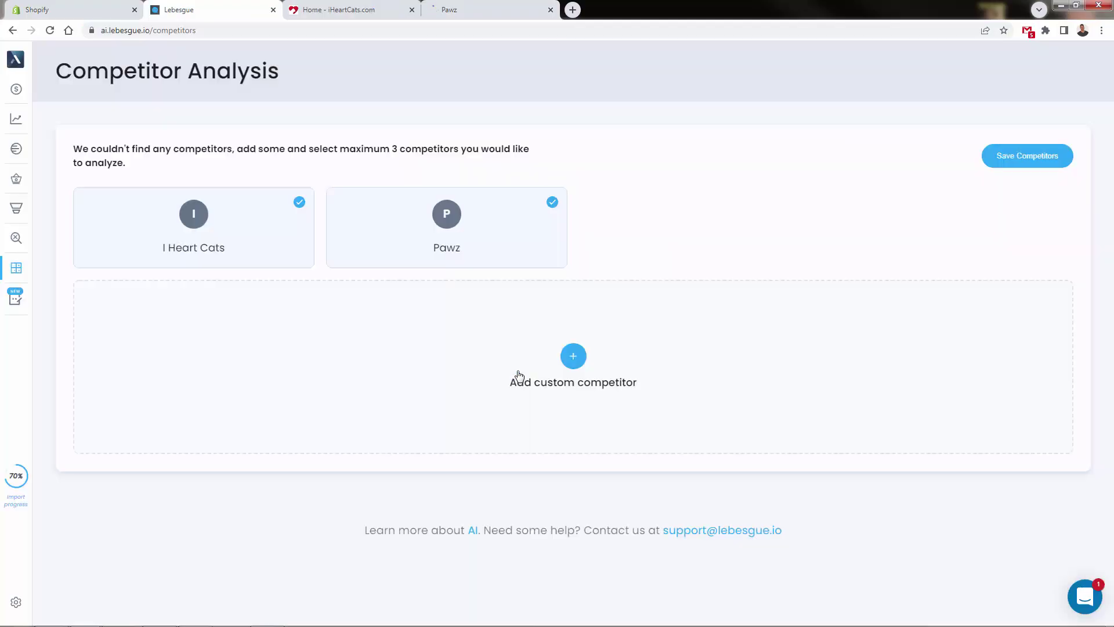
left_click(1027, 167)
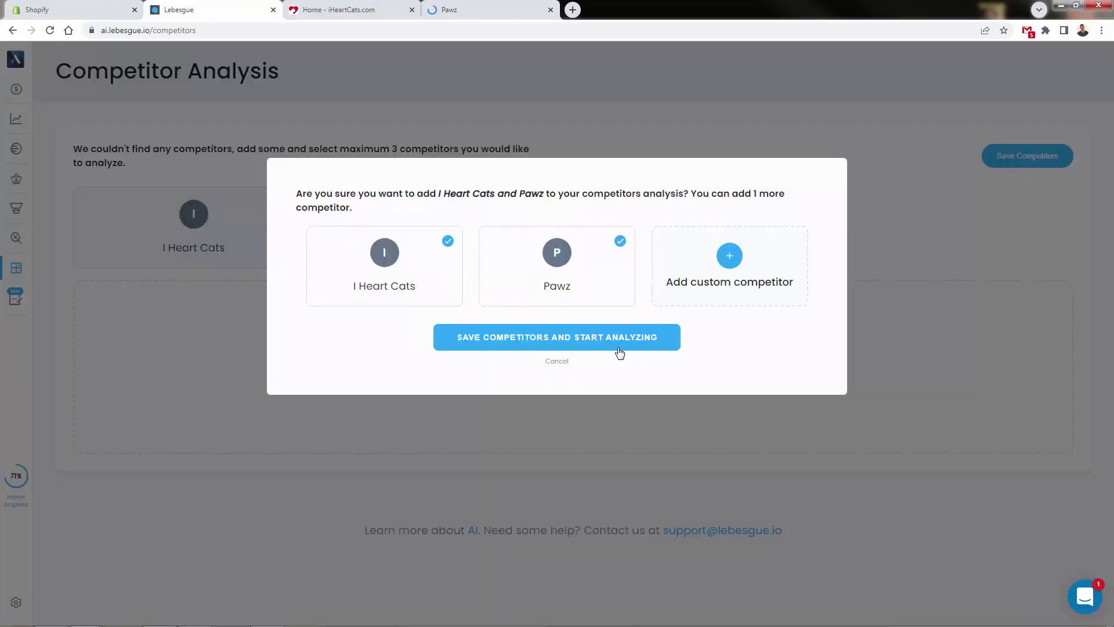
left_click(598, 338)
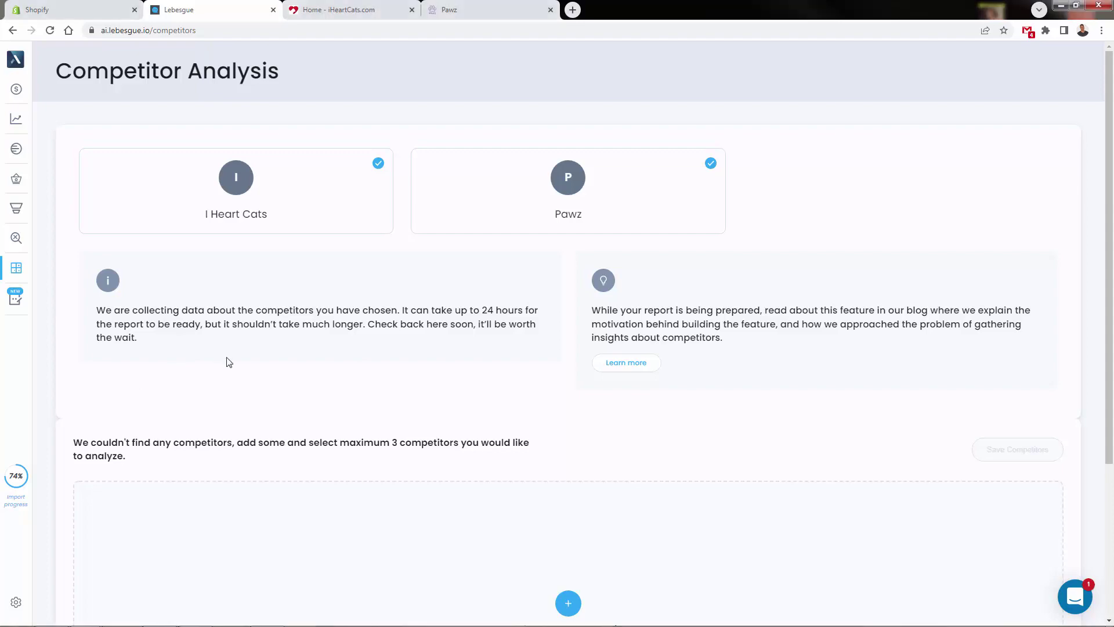
scroll(227, 361, "down", 4)
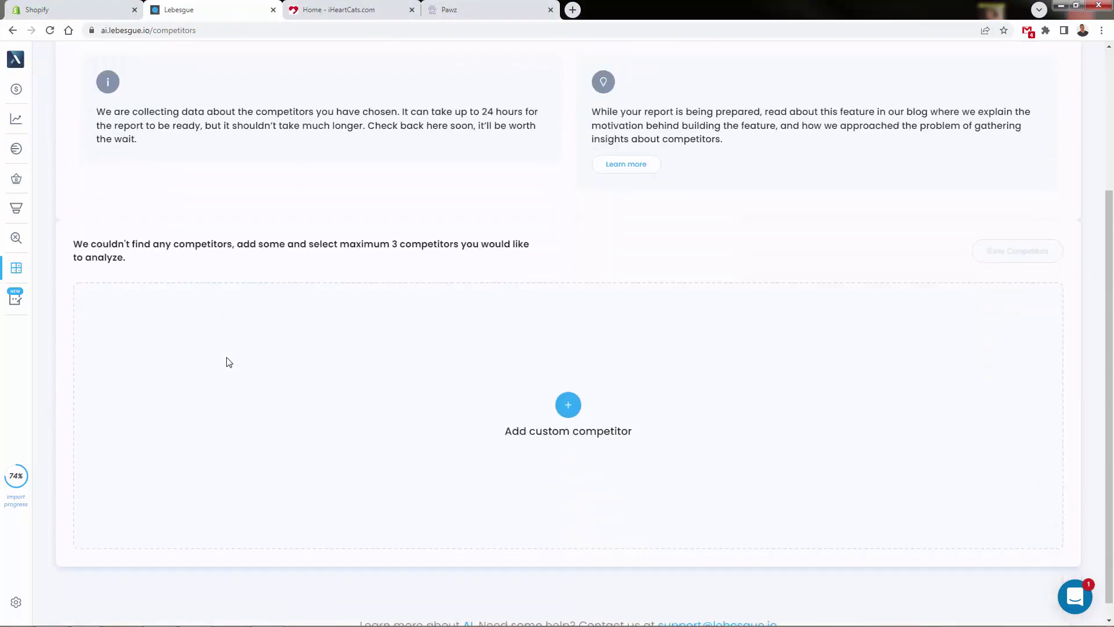
scroll(171, 156, "up", 4)
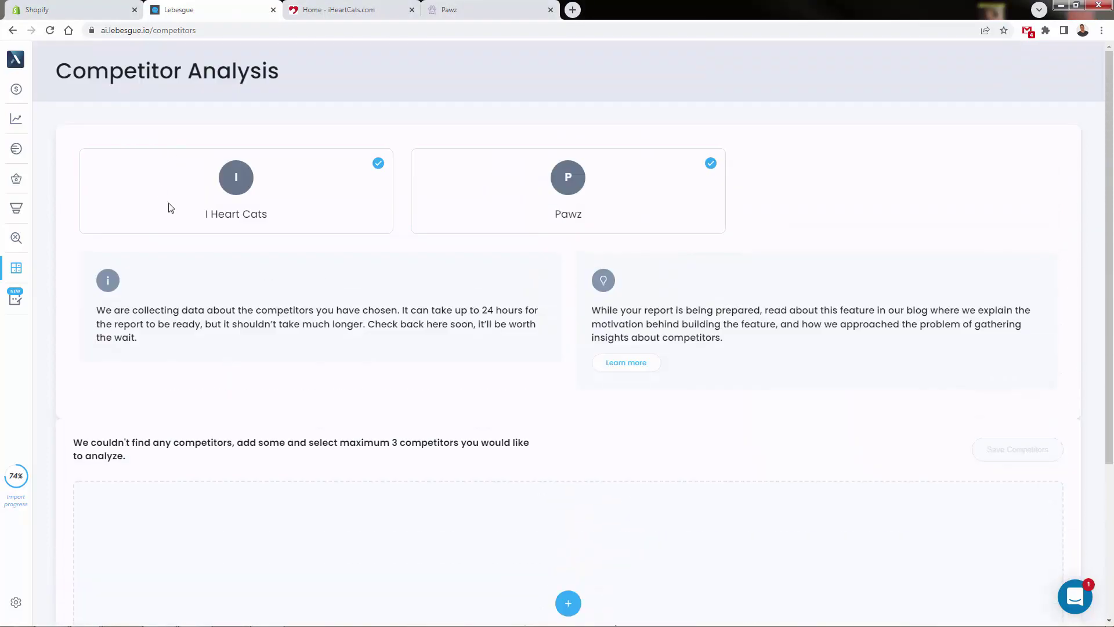
- Open Copy creation, tick the manual-review acknowledgement and submit the welcome notice
left_click(13, 299)
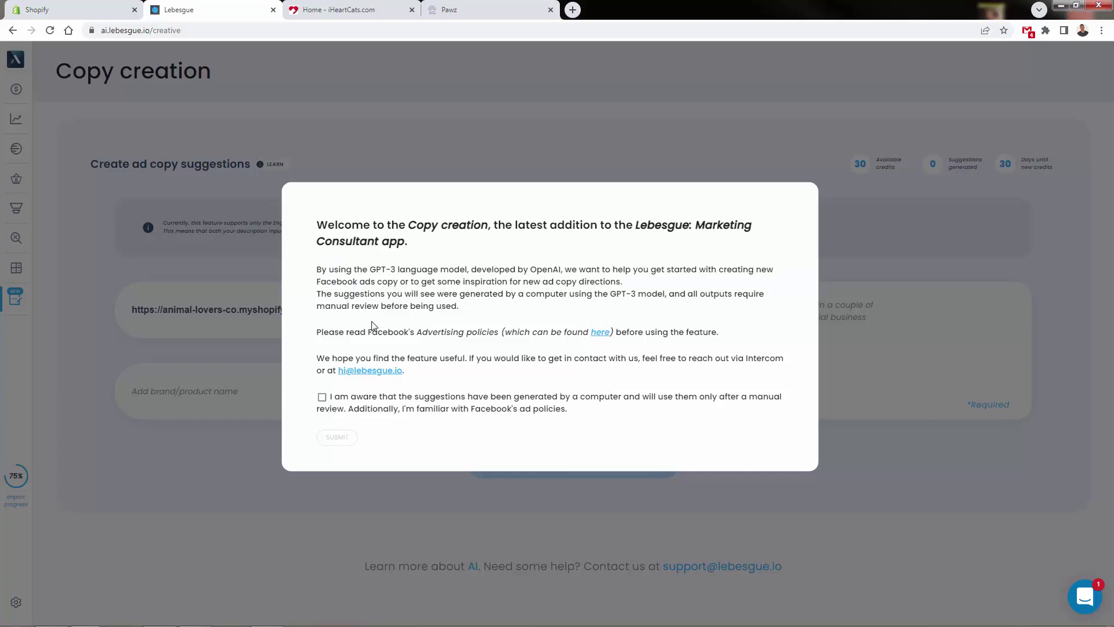
left_click_drag(377, 269, 454, 271)
left_click(454, 271)
left_click(322, 397)
left_click(337, 437)
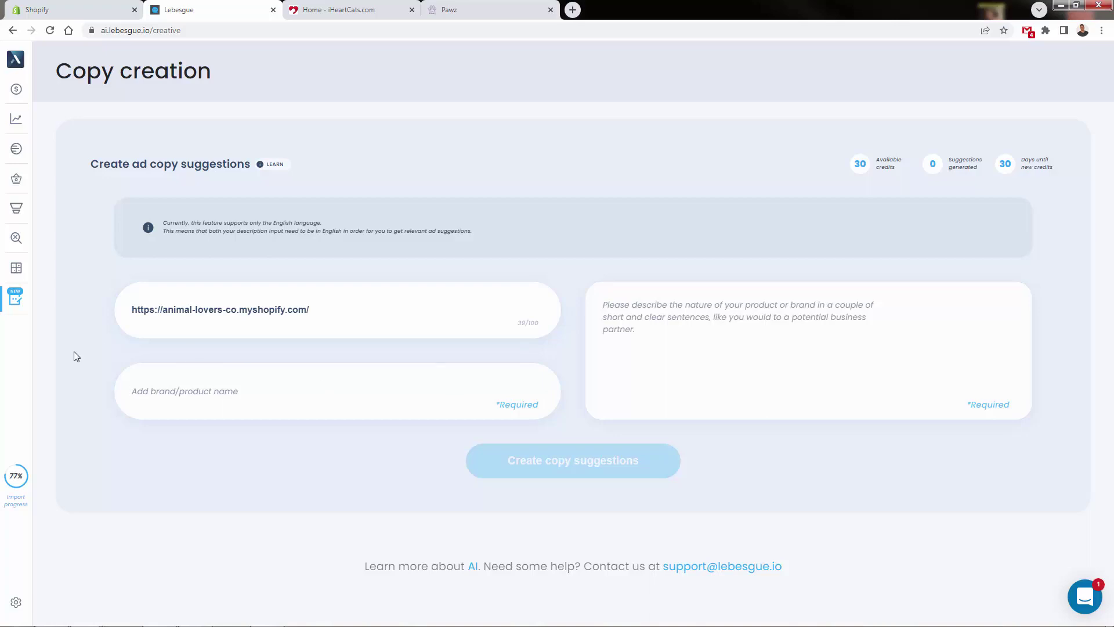
- Enter product 'T-Shirt Sample Cat', described 'Cat lover t-shirt super soft made of cotton', and generate suggestions
type("T-Shirt Sample Cat")
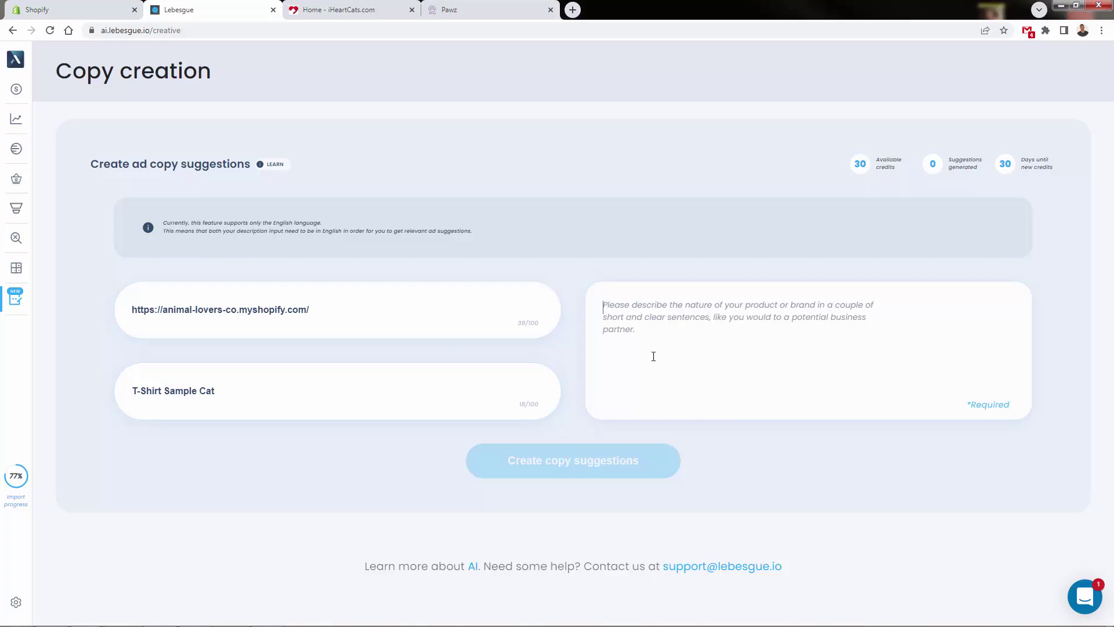
type("Cat lover t-shirt supe")
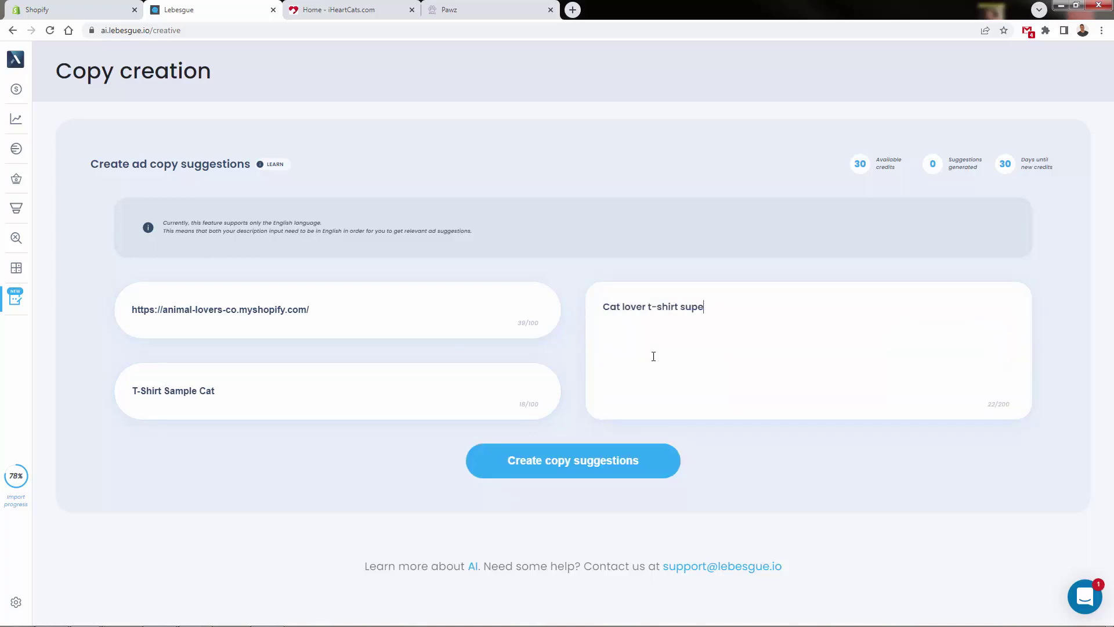
type("r soft made of cotton")
left_click(628, 473)
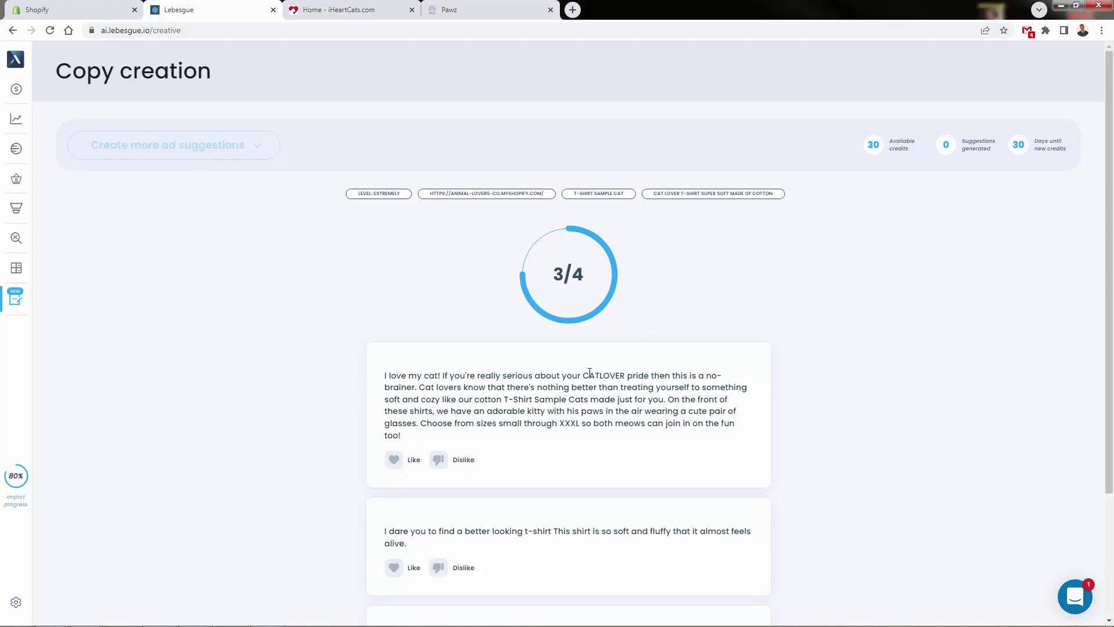
- Like the first two ad suggestions, dislike the third and fourth, and request more suggestions
left_click_drag(585, 376, 639, 401)
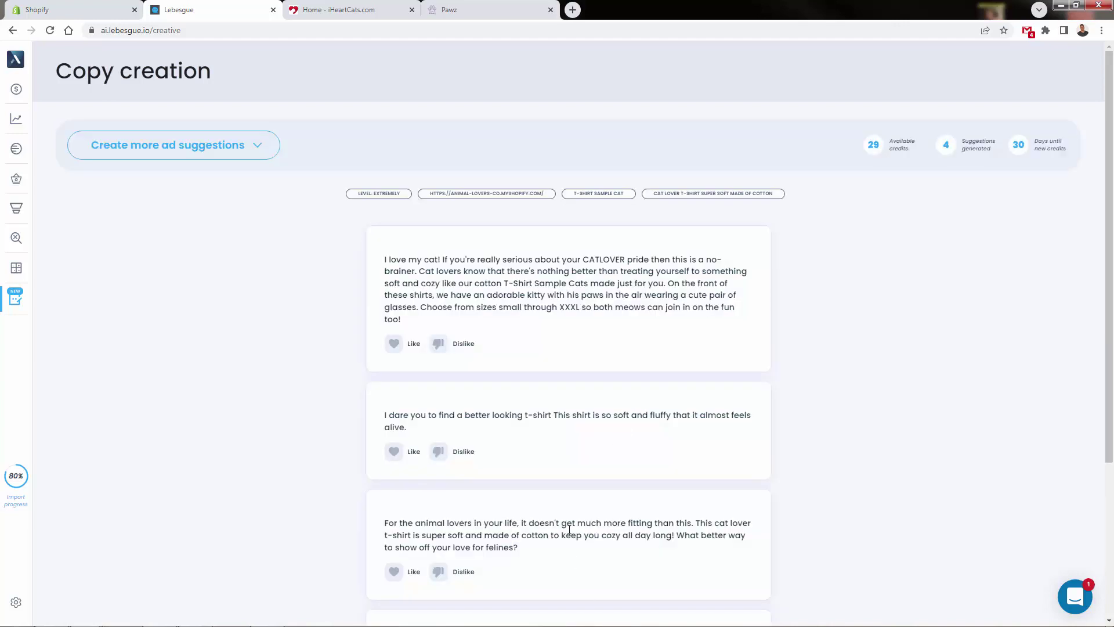
scroll(445, 404, "down", 5)
scroll(447, 418, "up", 5)
left_click(393, 345)
left_click(396, 451)
scroll(398, 406, "down", 4)
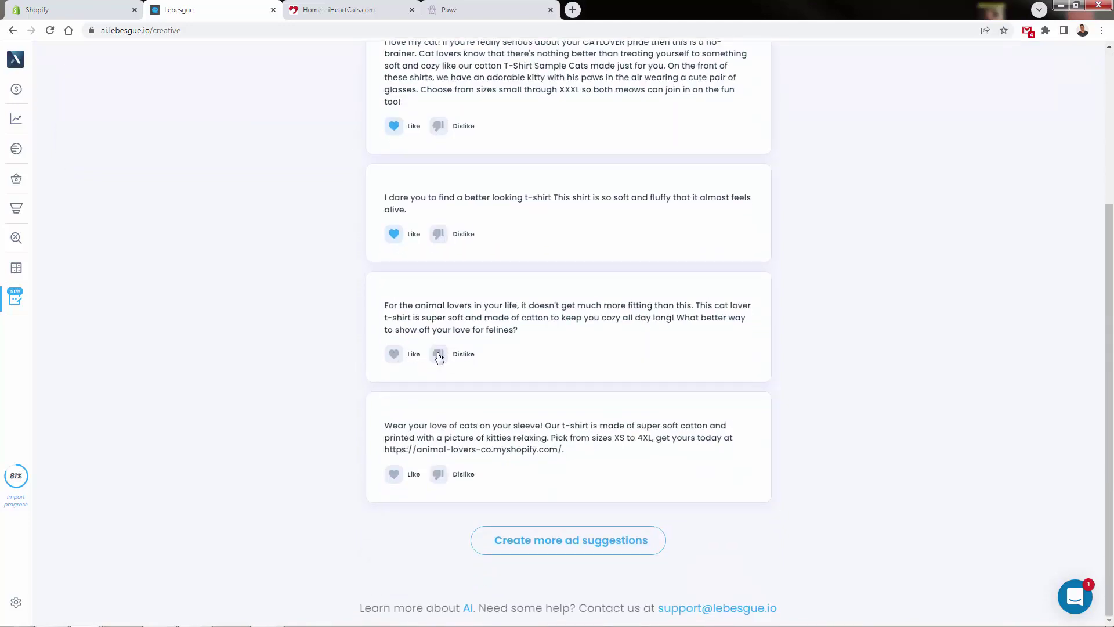
left_click(438, 354)
left_click(439, 474)
left_click(513, 535)
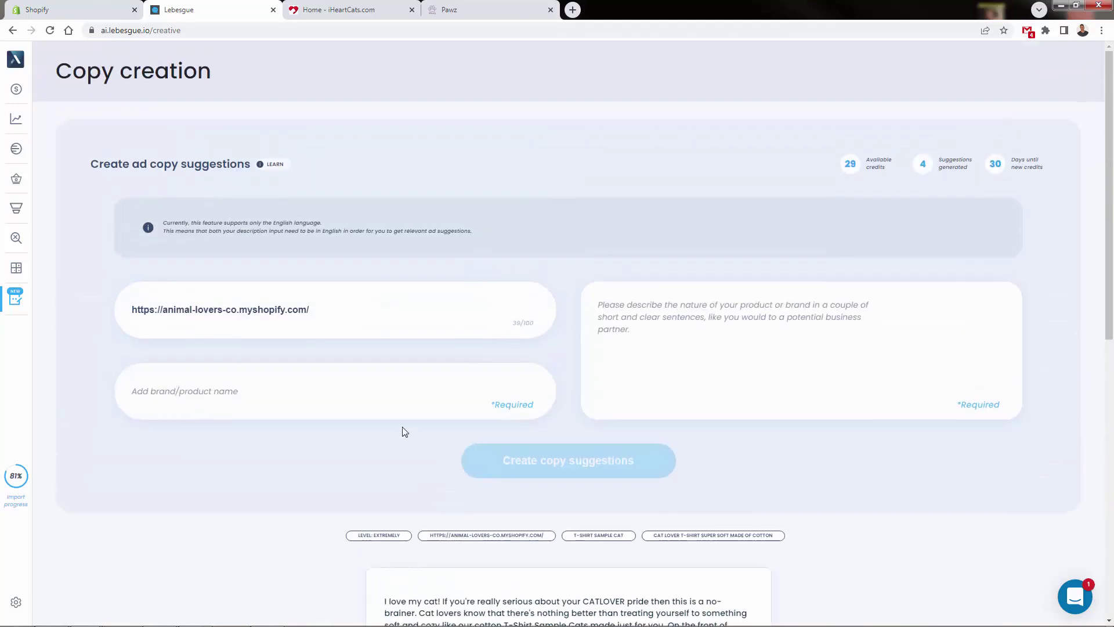